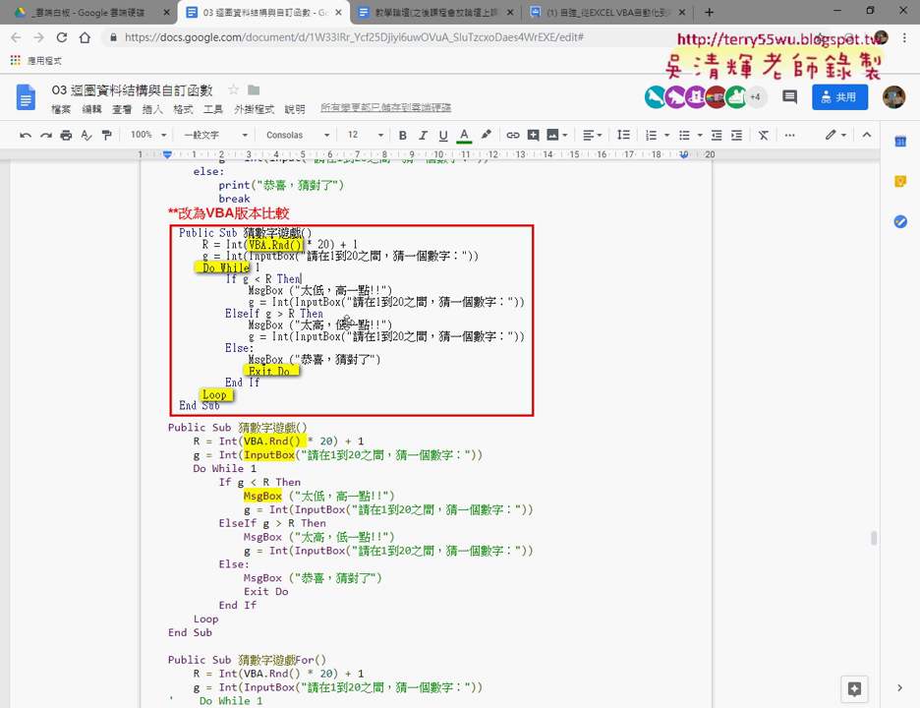
Scroll through the Do While guessing-game code in Google Docs, then switch to the blank Book1 workbook.
scroll(405, 390, down, 1)
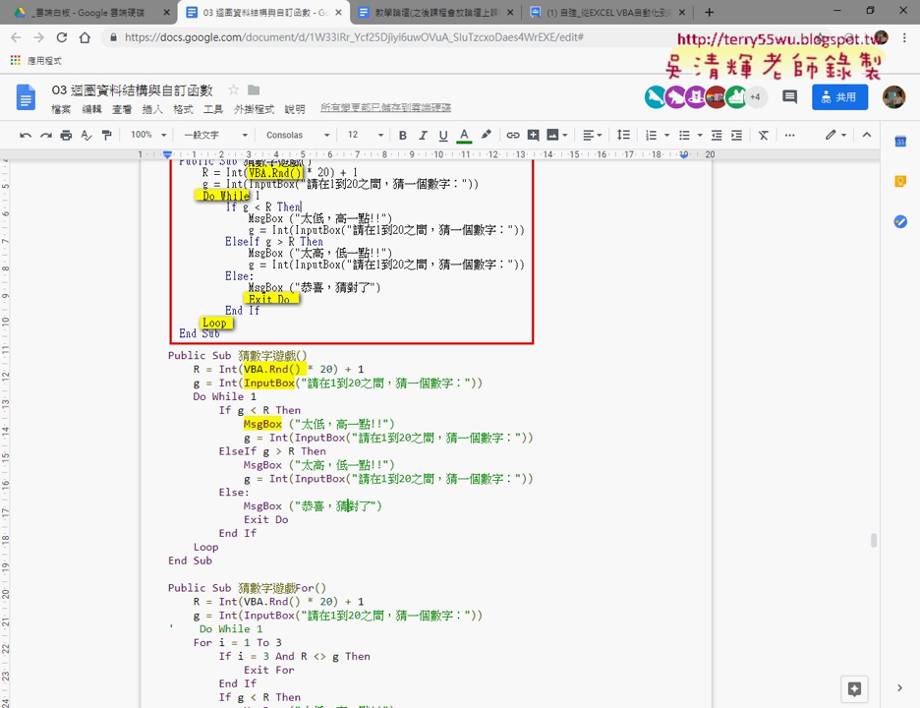
key(alt+Tab)
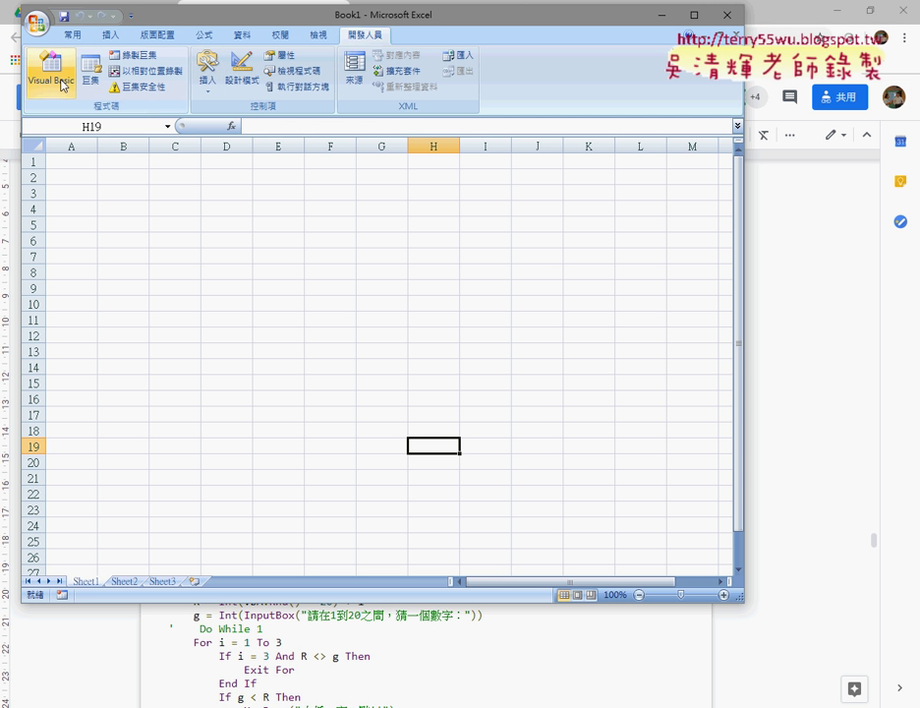
Open the Visual Basic Editor and look over the ThisWorkbook options and Insert menu.
click(62, 85)
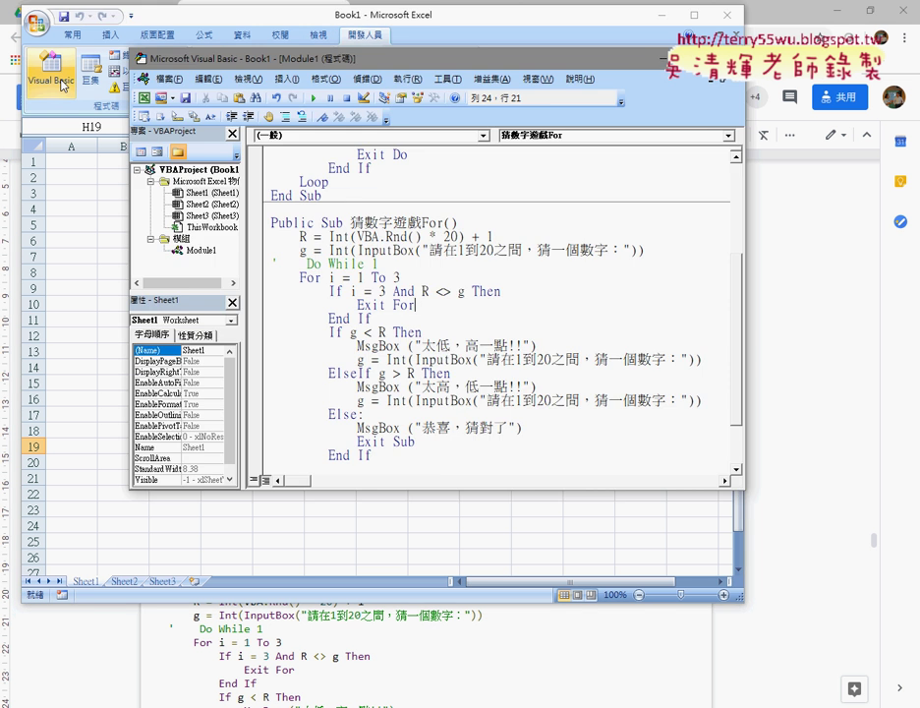
right_click(191, 228)
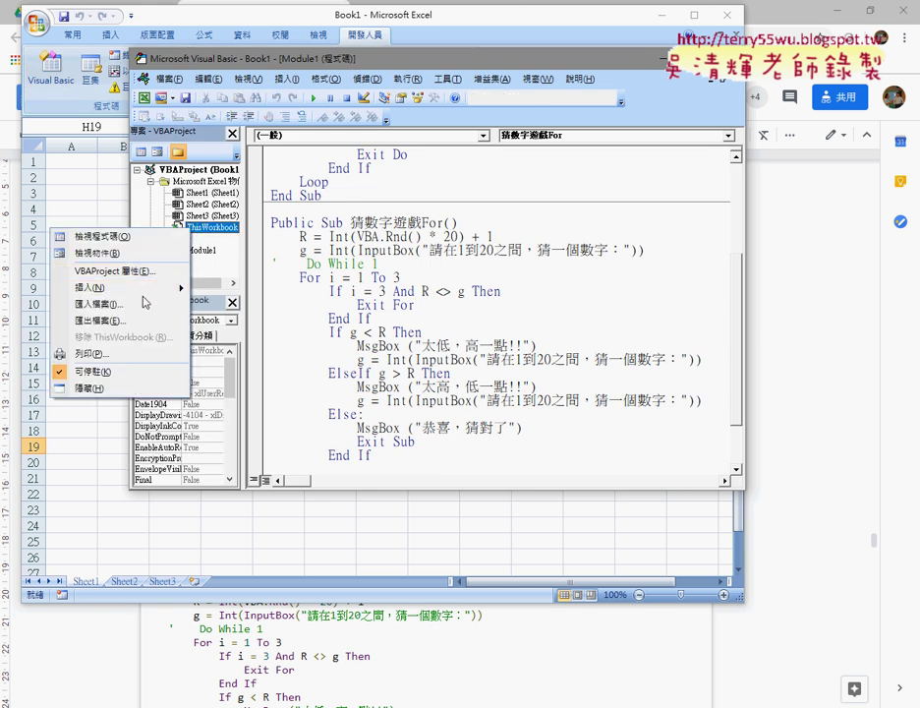
mouse_move(148, 293)
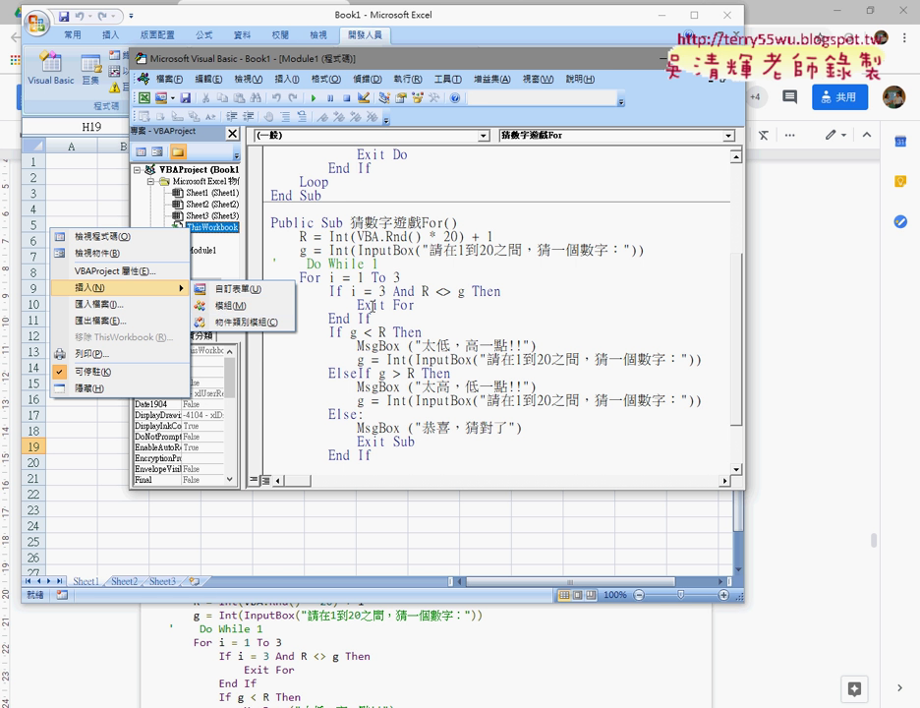
click(334, 277)
scroll(430, 263, up, 2)
scroll(398, 264, up, 2)
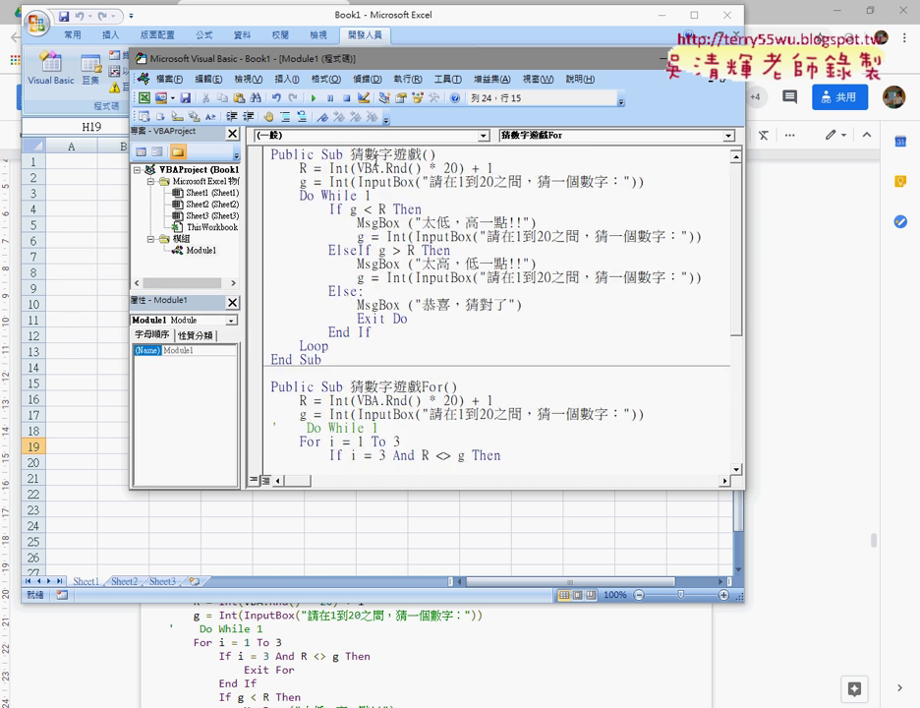
click(288, 79)
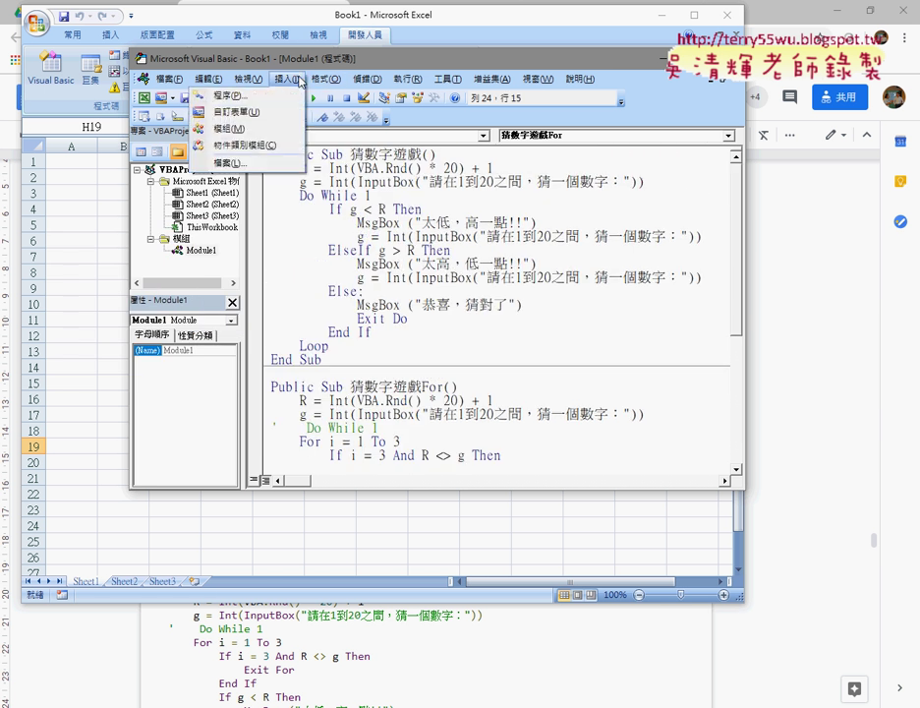
Delete the Do While body of 猜數字遊戲, restore it with undo, and shift the window right.
click(352, 349)
drag(352, 349, 183, 181)
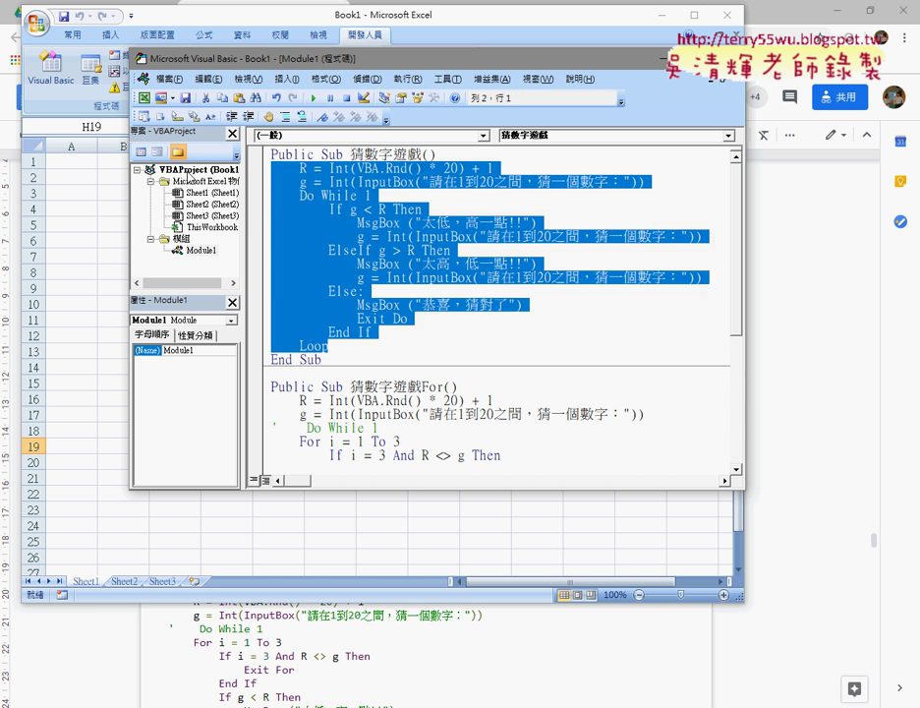
key(Delete)
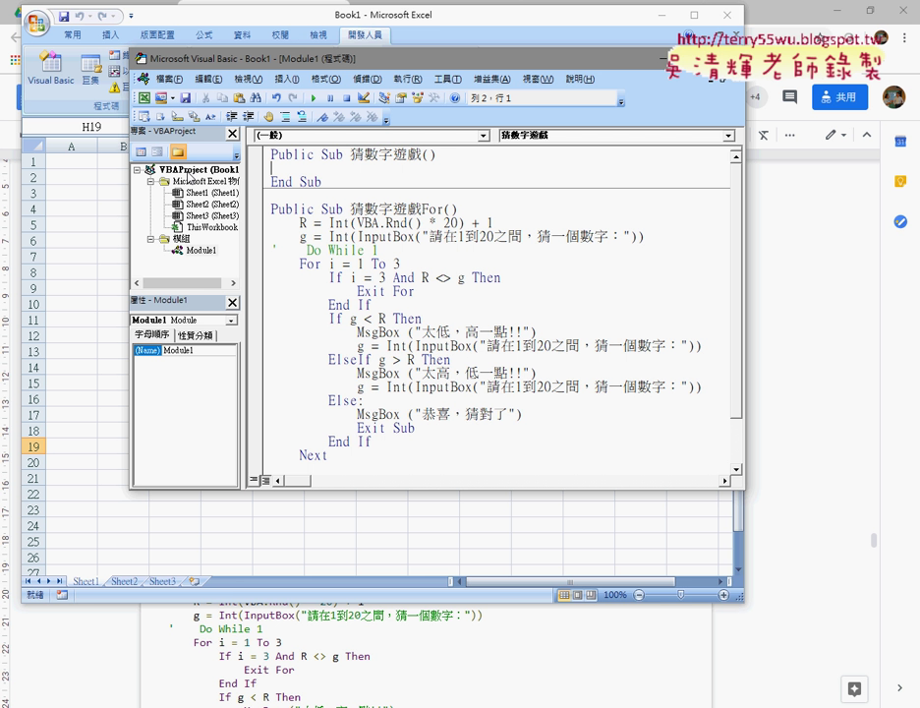
key(ctrl+z)
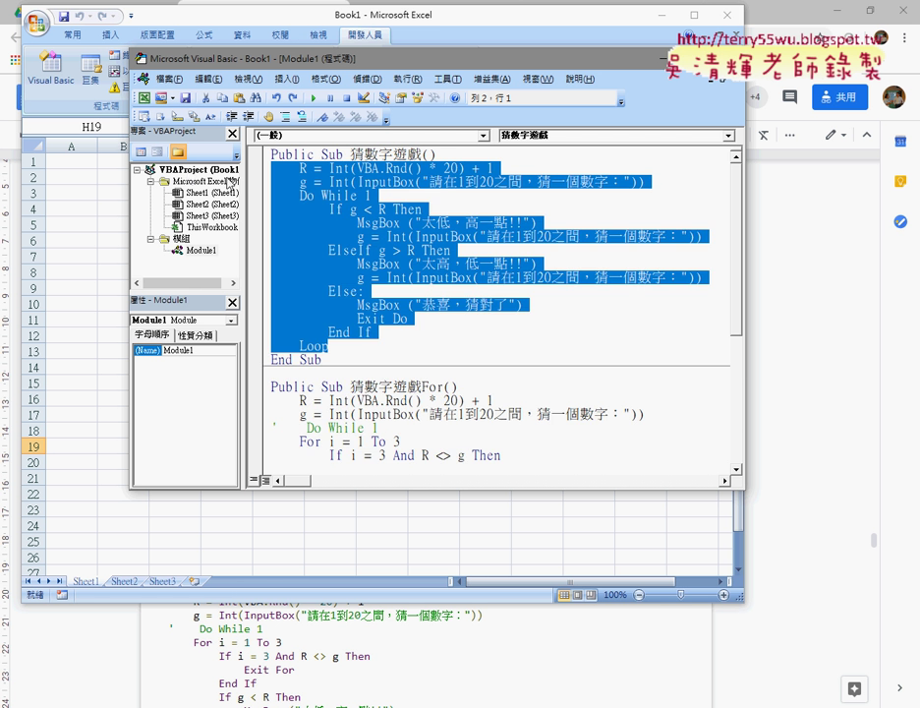
drag(312, 67, 483, 126)
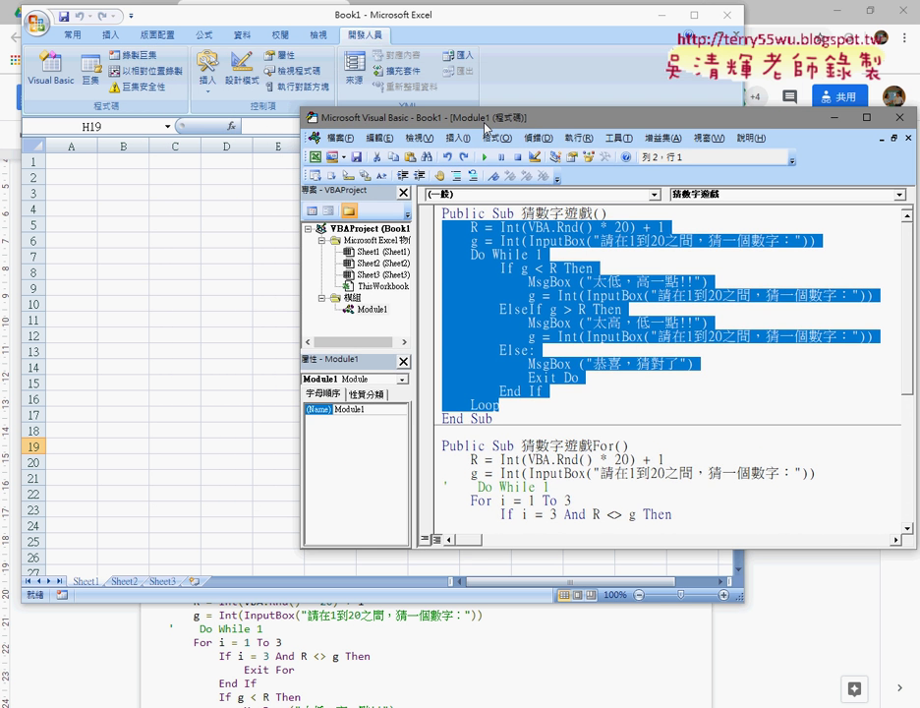
Run the 猜數字遊戲 macro and guess 10 (too low), then 15 (too high).
click(506, 268)
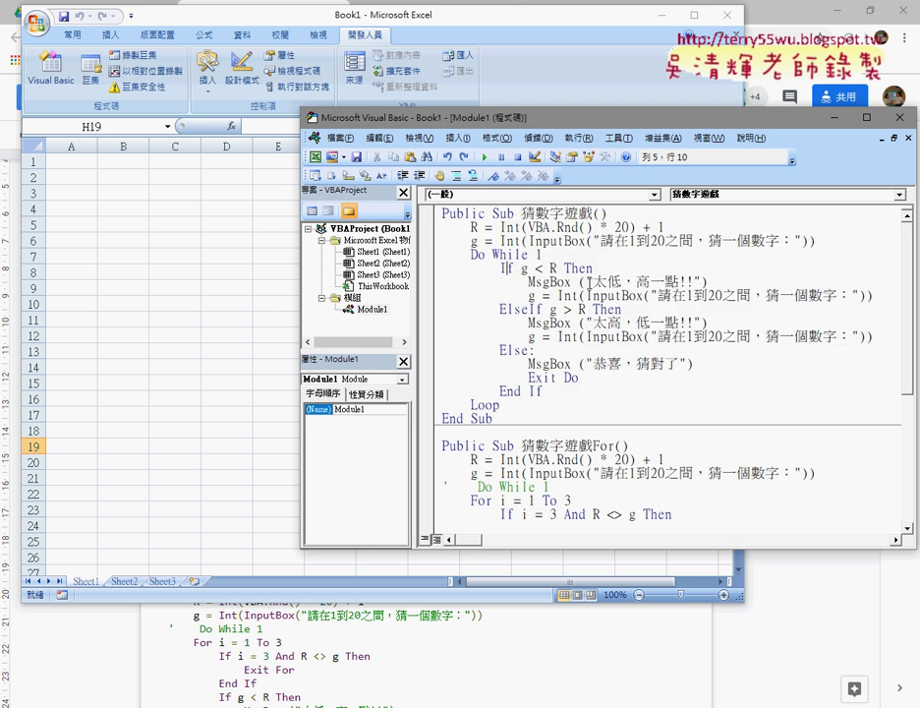
click(522, 268)
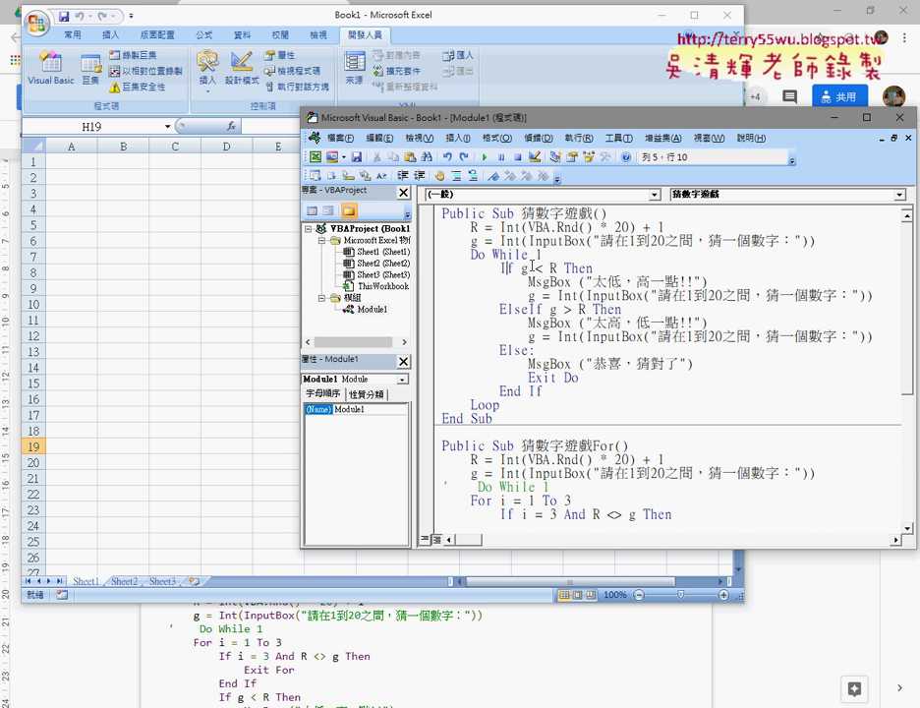
click(484, 157)
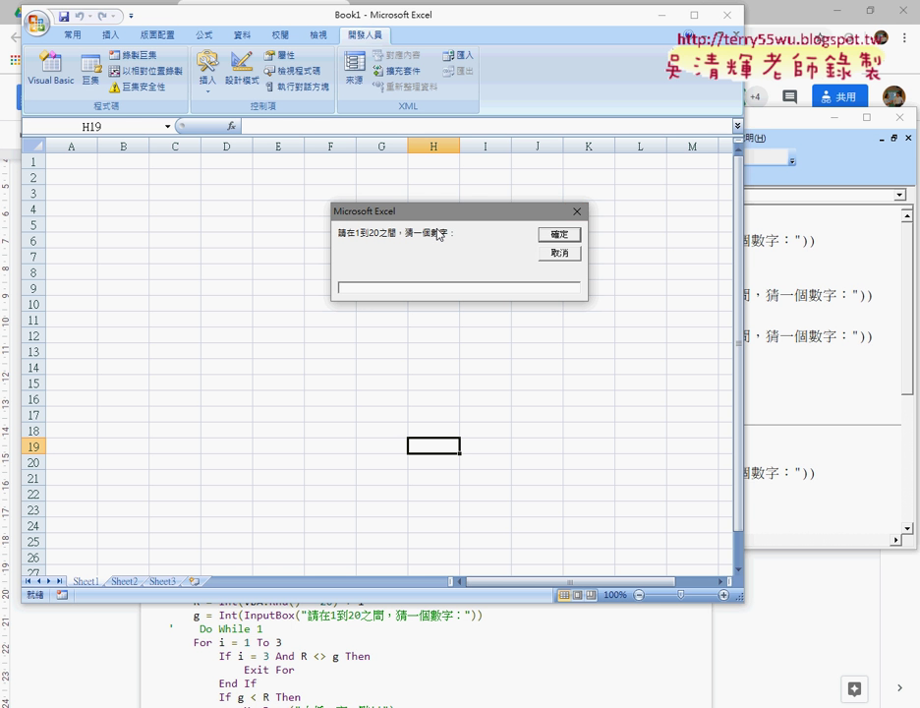
text(10)
key(Return)
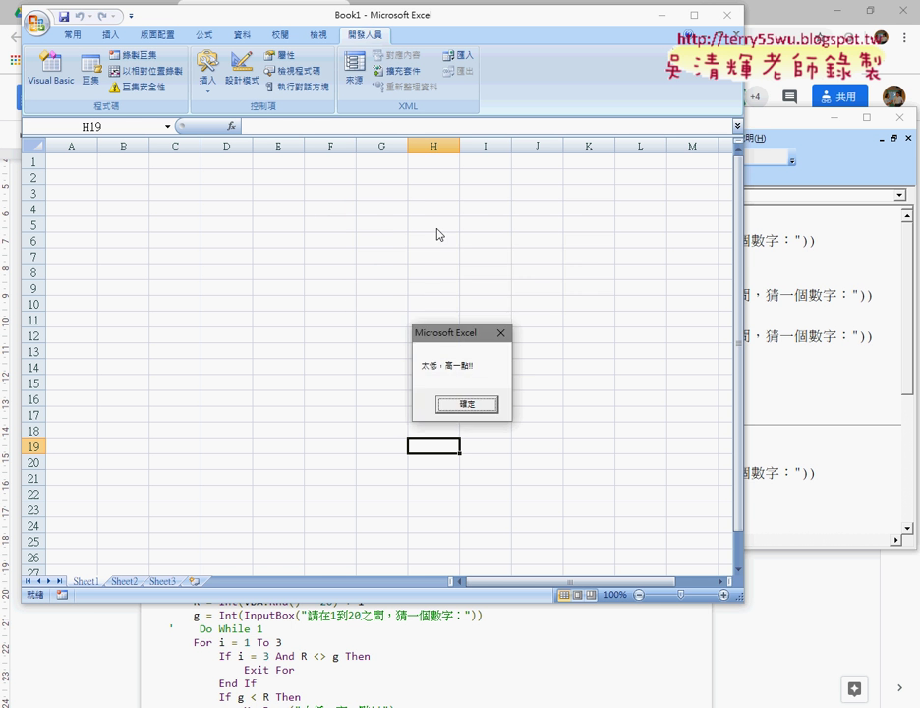
key(Return)
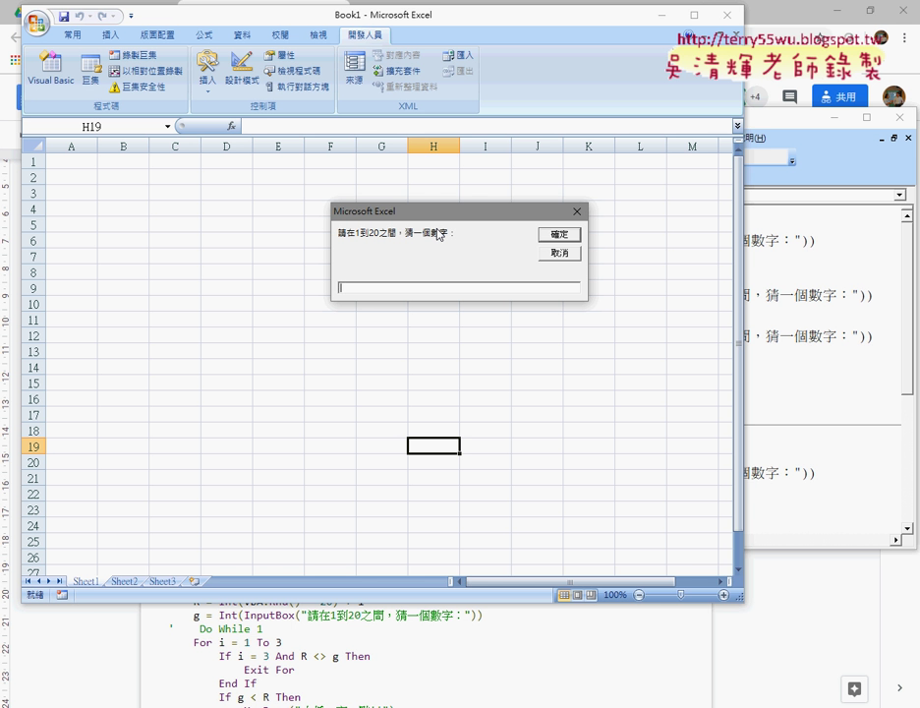
text(15)
key(Return)
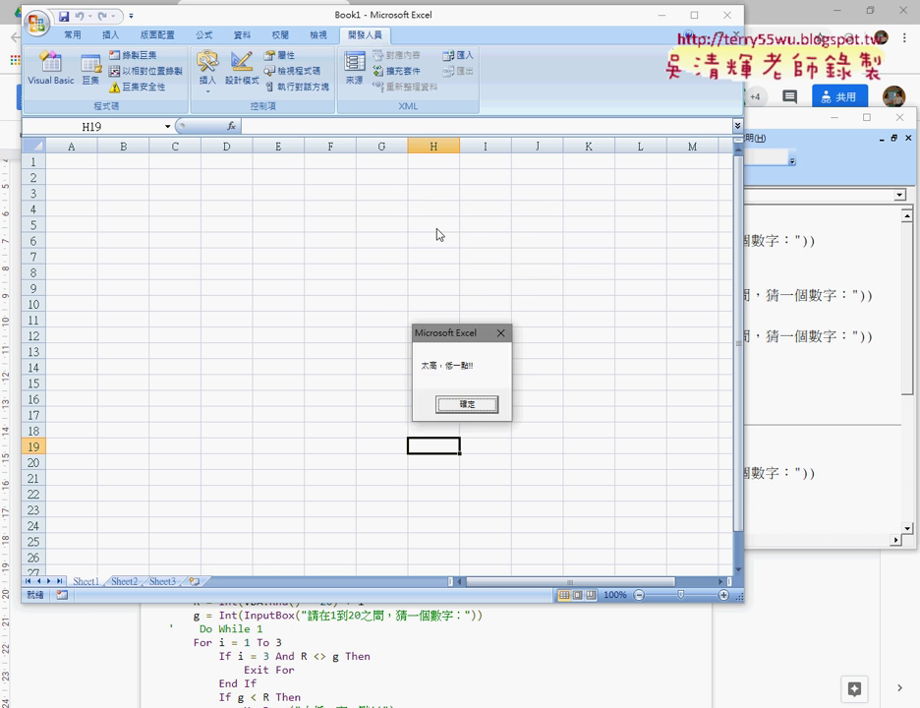
key(Return)
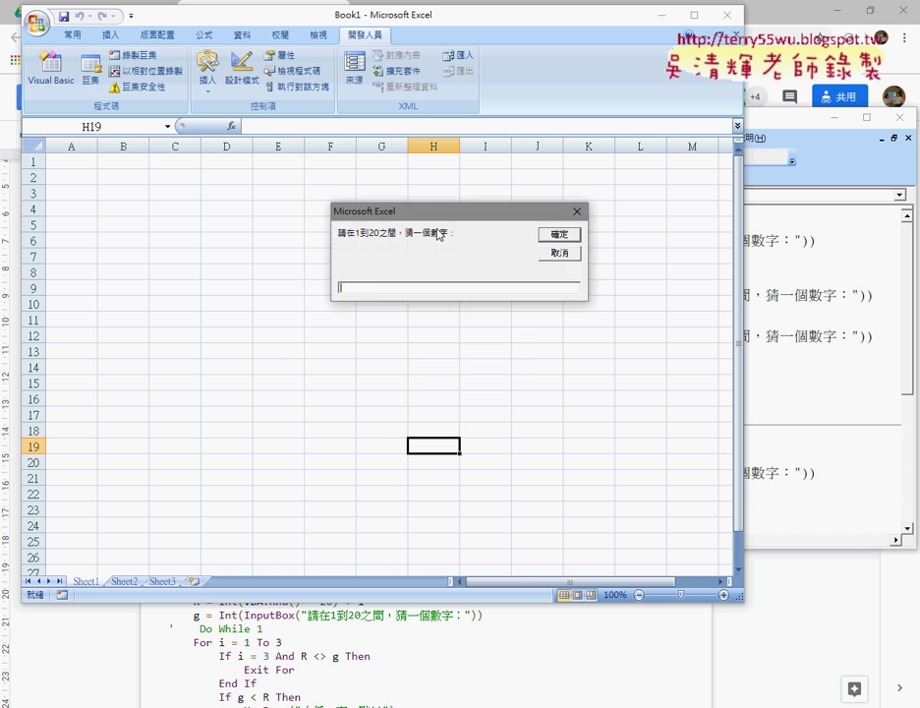
Guess 10 again, then 12 to get the 恭喜，猜對了 message and end the game.
text(10)
key(Return)
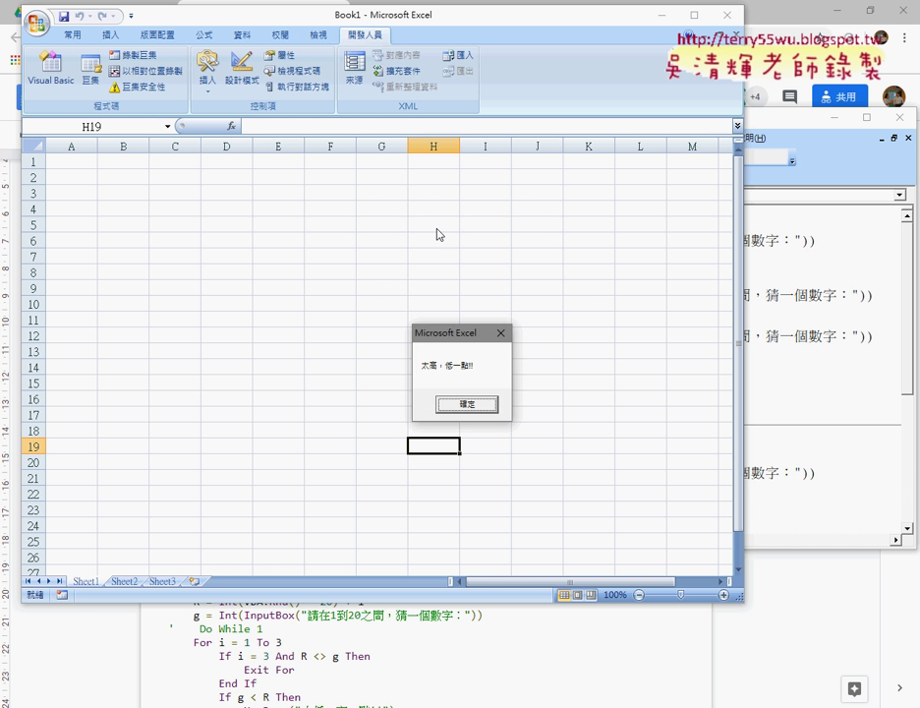
key(Return)
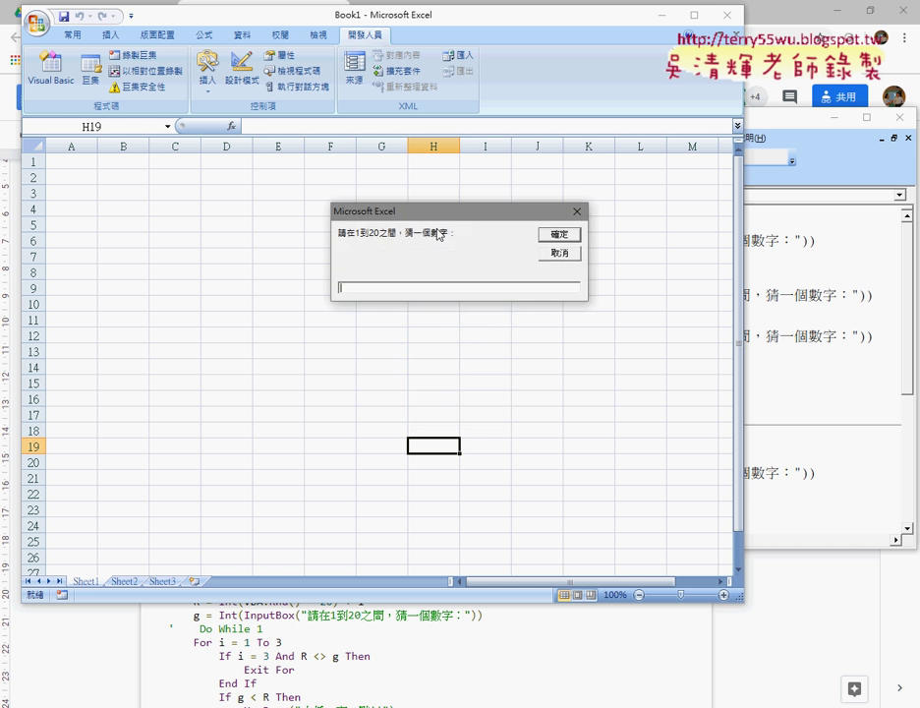
text(12)
key(Return)
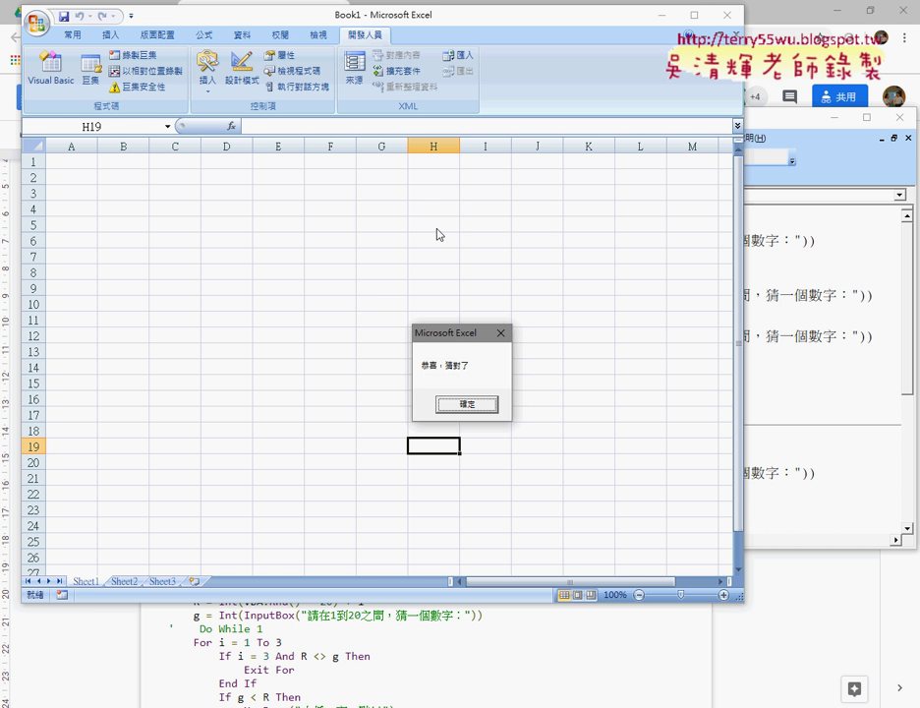
key(Return)
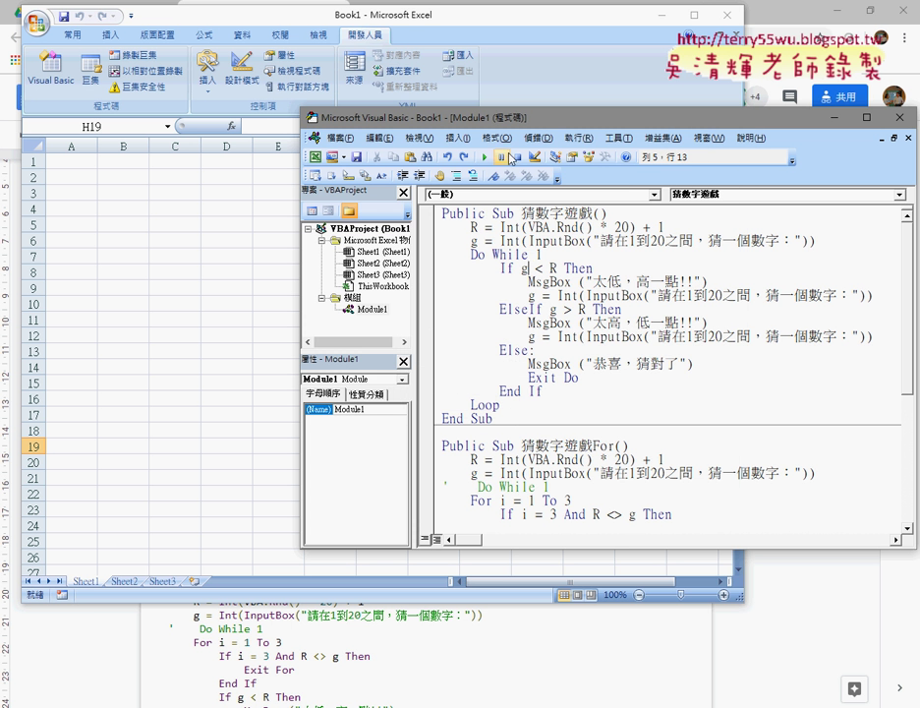
Move the code window up-left and widen it, then return to the Google Docs notes.
drag(515, 121, 311, 53)
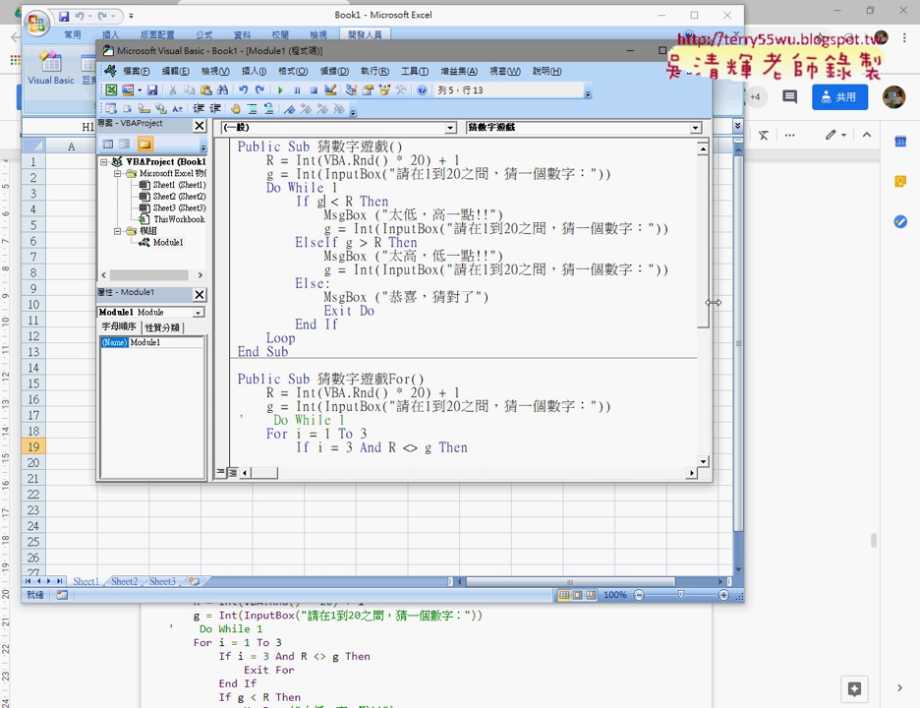
drag(714, 303, 843, 303)
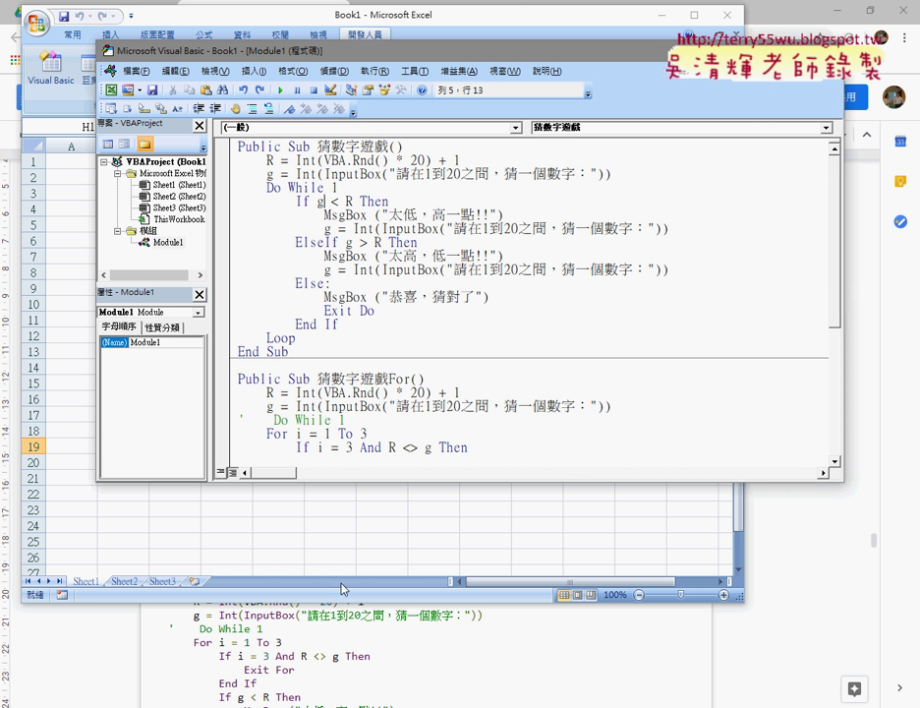
click(333, 656)
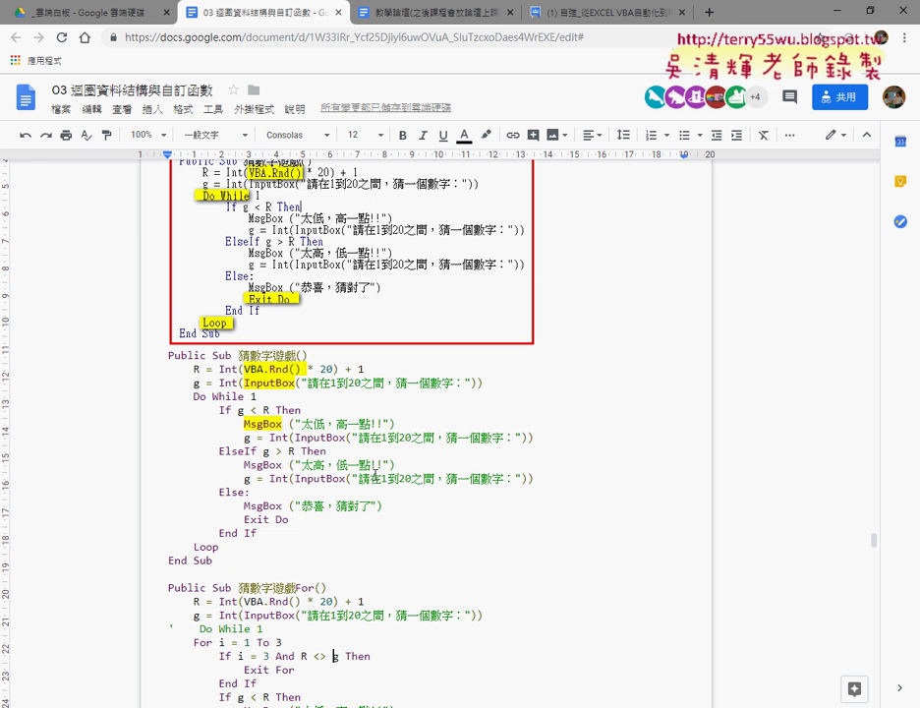
Inspect random and random.randrange in the Eclipse Python game, then minimize Eclipse.
key(alt+Tab)
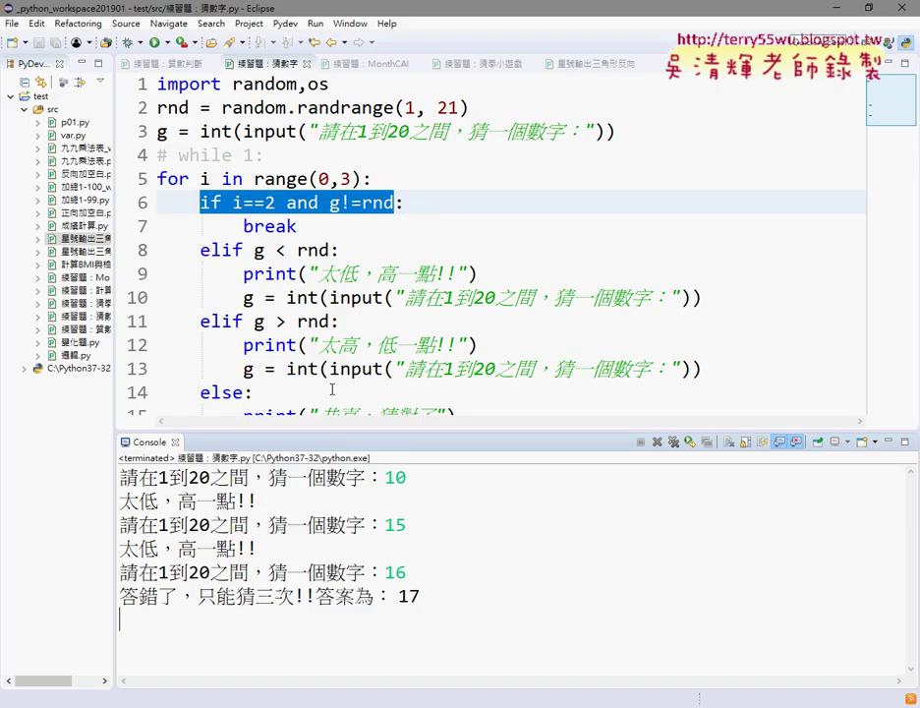
drag(297, 87, 232, 87)
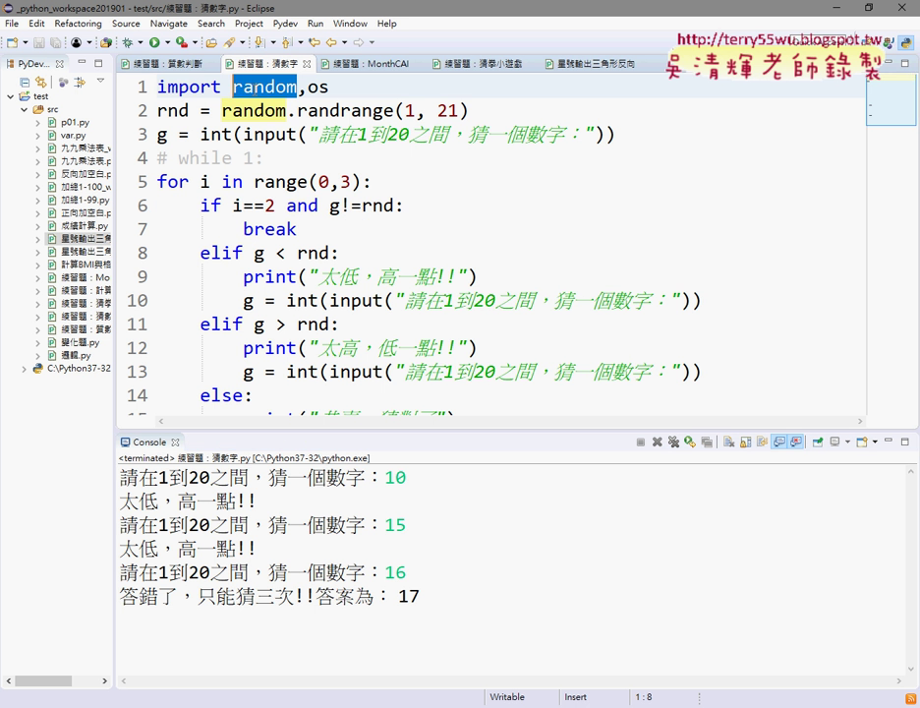
drag(222, 110, 395, 111)
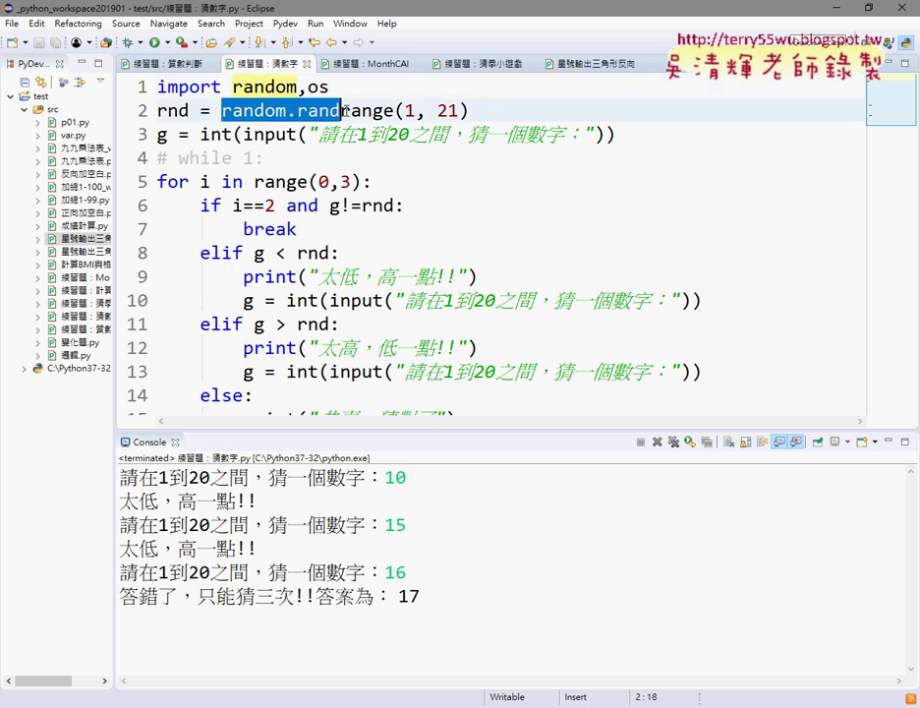
mouse_move(394, 110)
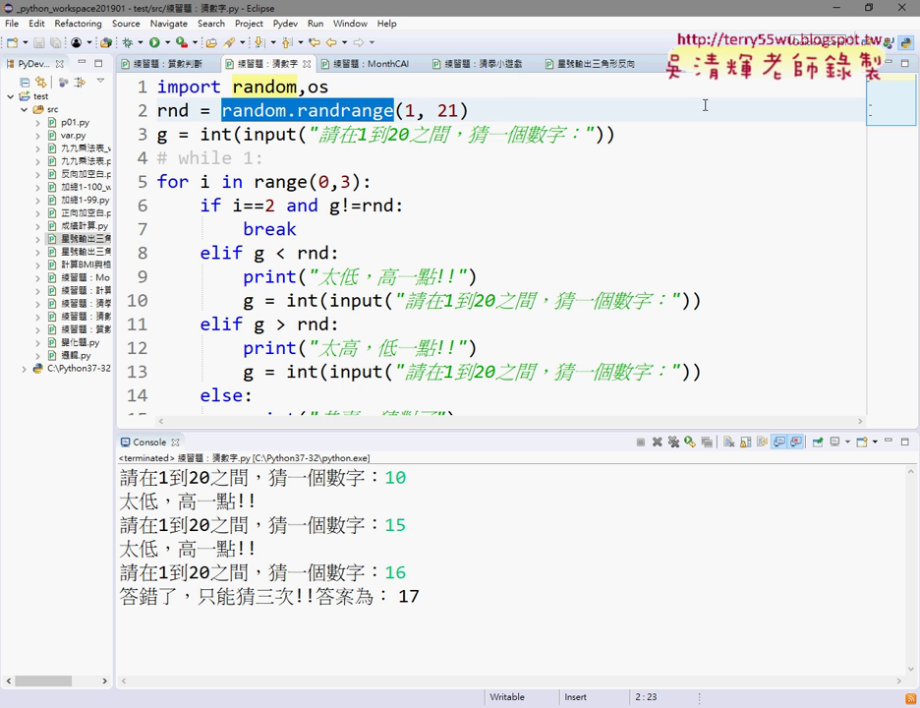
click(837, 16)
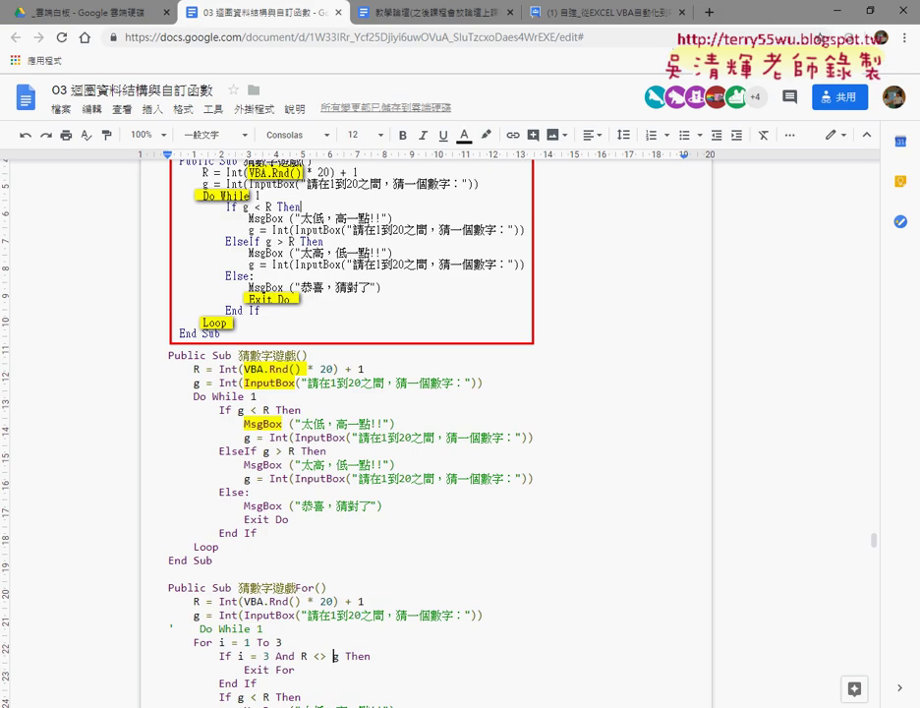
Back in the VBE, delete the Int(VBA.Rnd() * 20) + 1 expression from line 2.
click(310, 644)
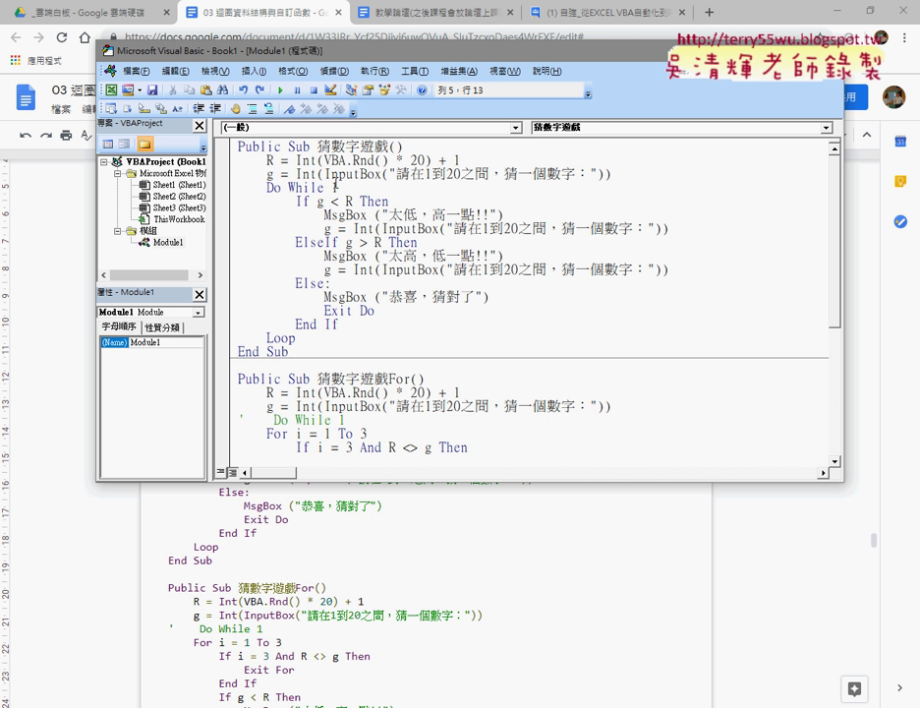
drag(353, 161, 388, 160)
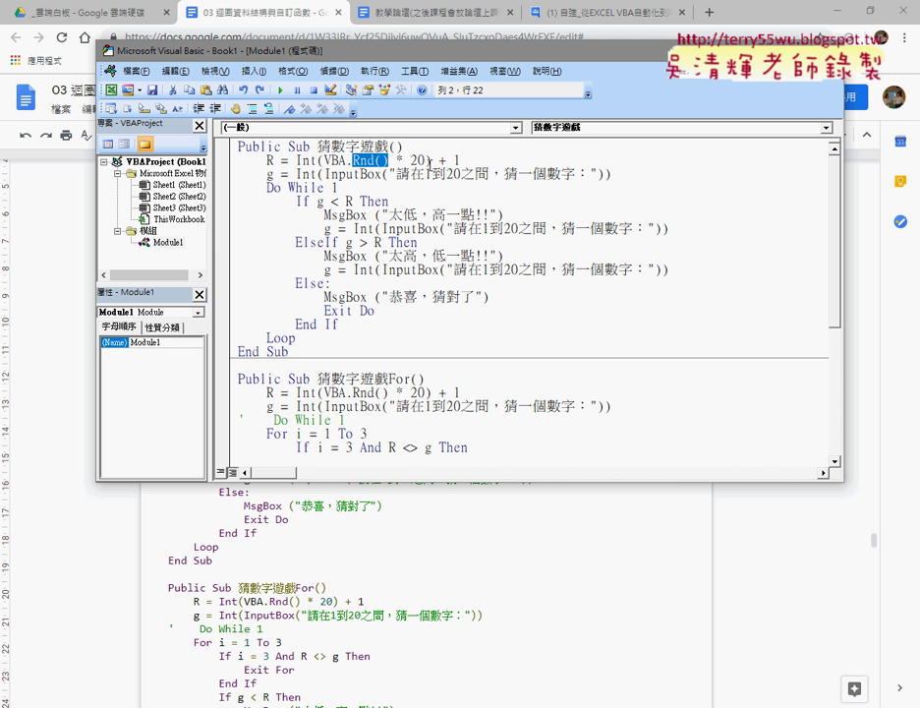
key(Left)
key(Left)
key(Left)
key(Left)
key(Left)
key(Left)
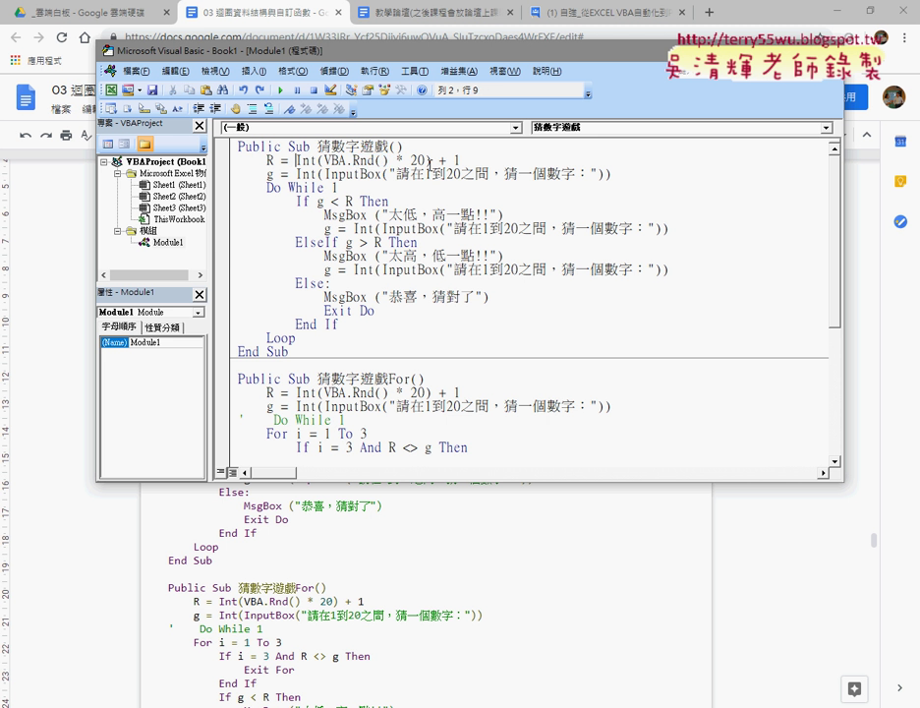
key(shift+End)
key(Delete)
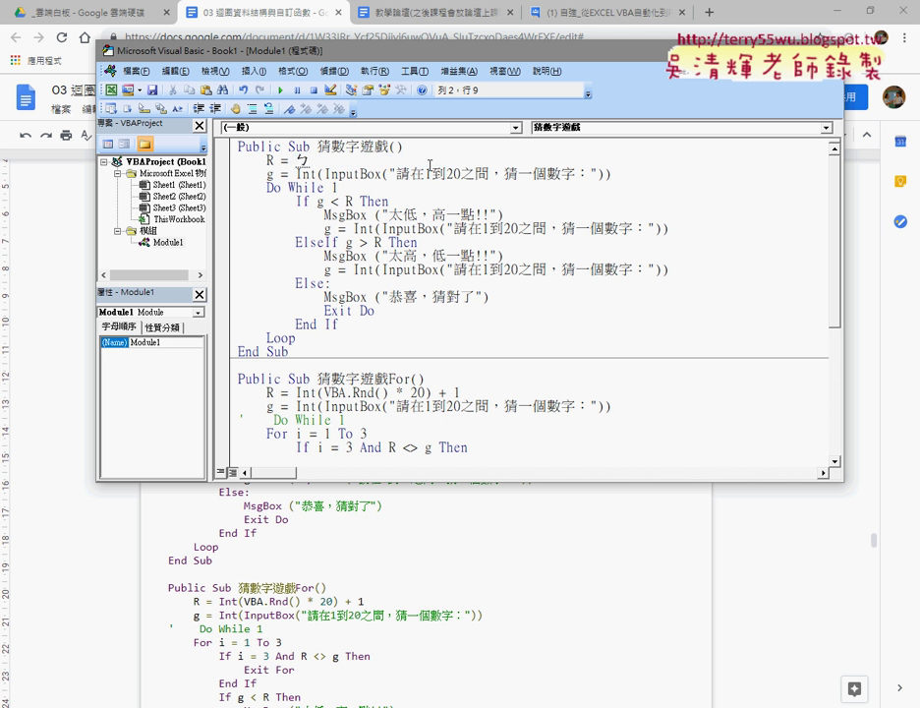
Begin retyping the expression as vba.rnd, browsing the VBA IntelliSense suggestions.
text(vba)
text(.)
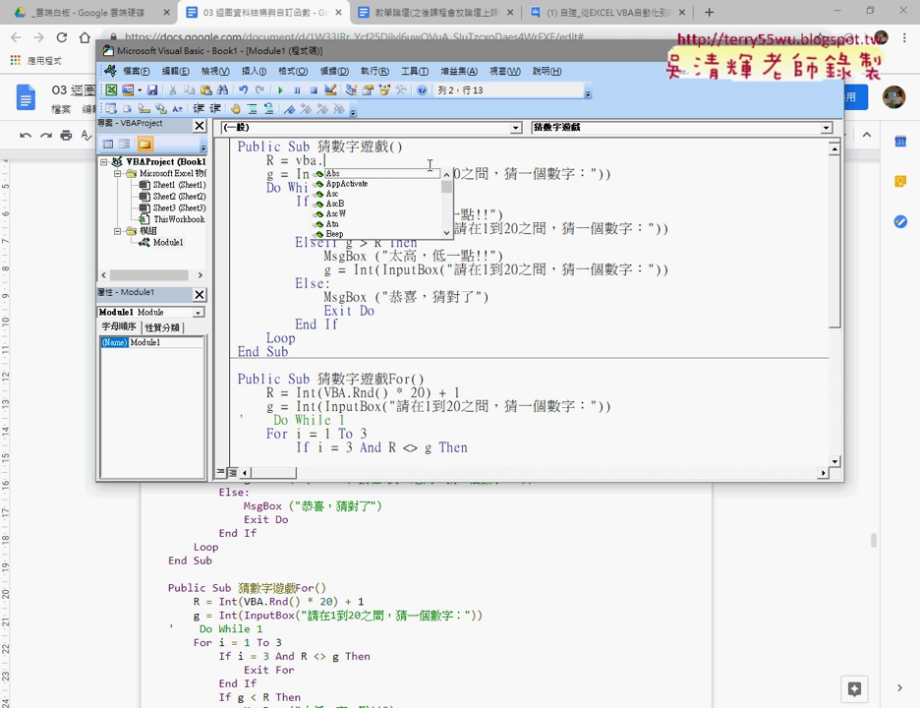
key(Down)
key(Down)
key(Down)
key(Down)
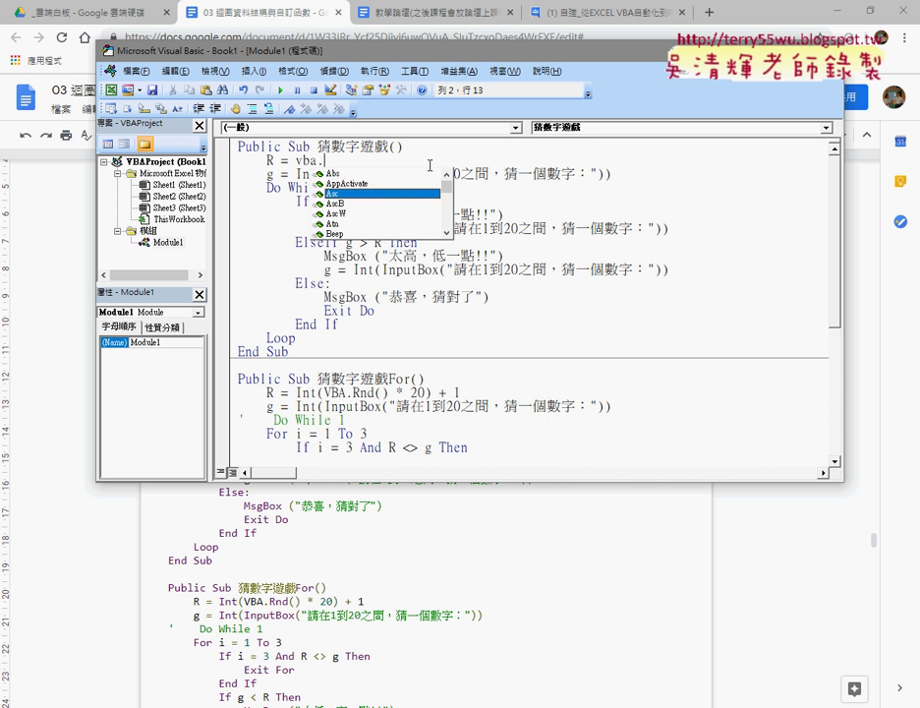
key(Down)
key(Down)
key(Down)
key(Down)
key(Down)
key(Down)
key(Down)
key(Down)
key(Down)
key(Down)
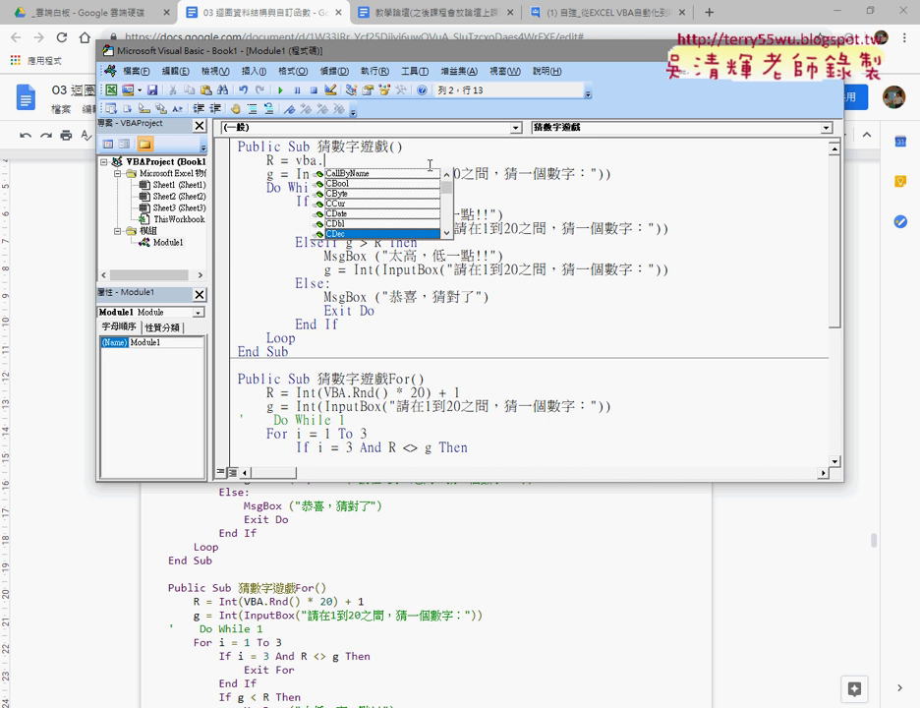
key(Down)
key(Down)
key(Down)
key(Down)
key(Down)
key(Down)
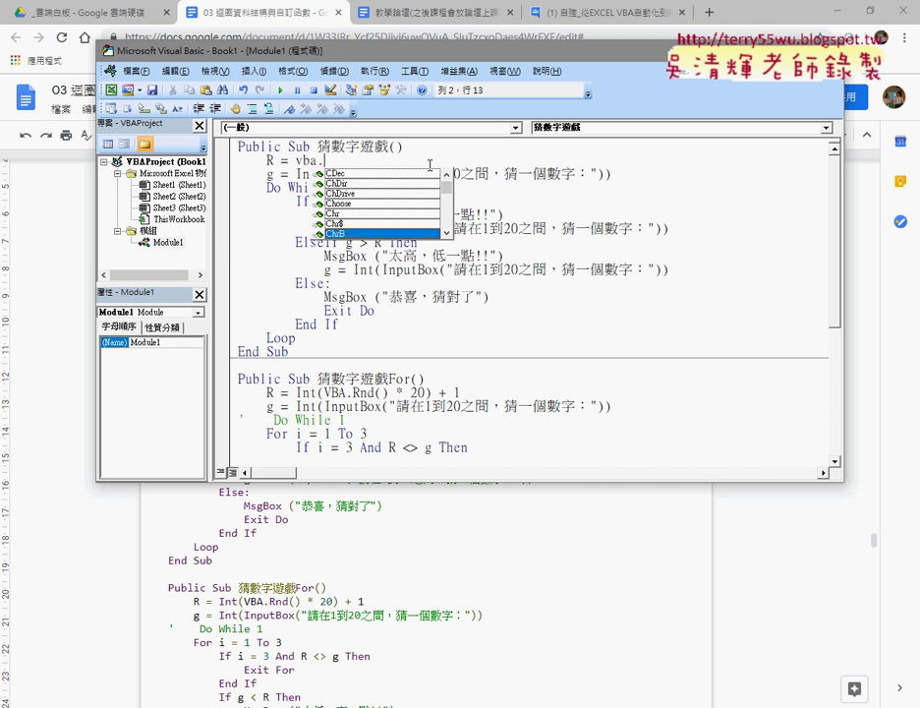
text(rn)
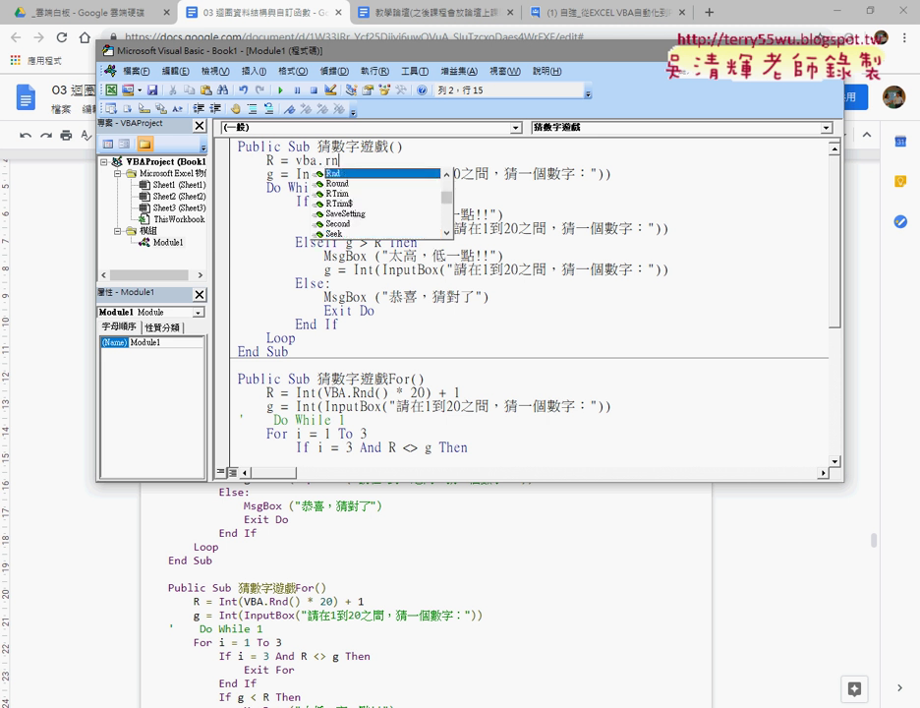
text(d)
Complete line 2 as R = Int(VBA.Rnd() * 20) + 1 and let the VBE reformat it.
text(()
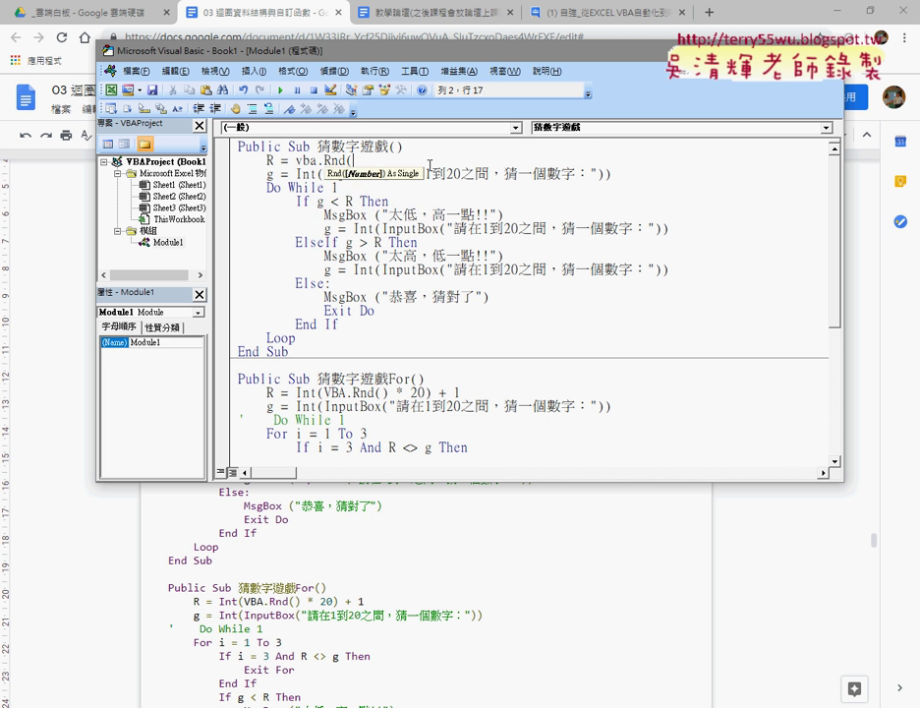
text())
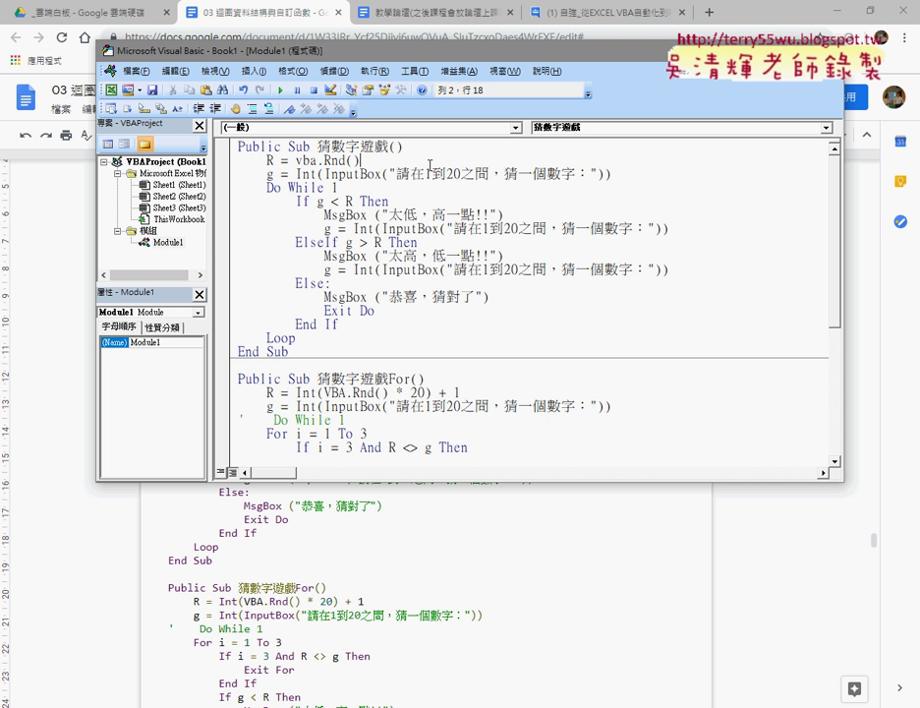
text(*)
text(20)
click(296, 160)
text(int)
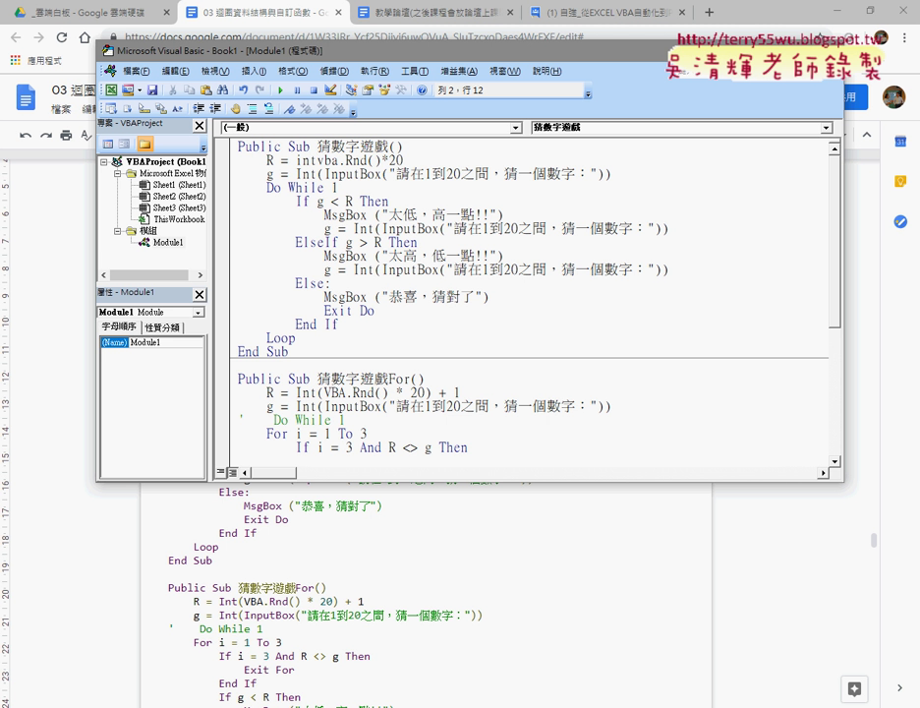
text(()
key(End)
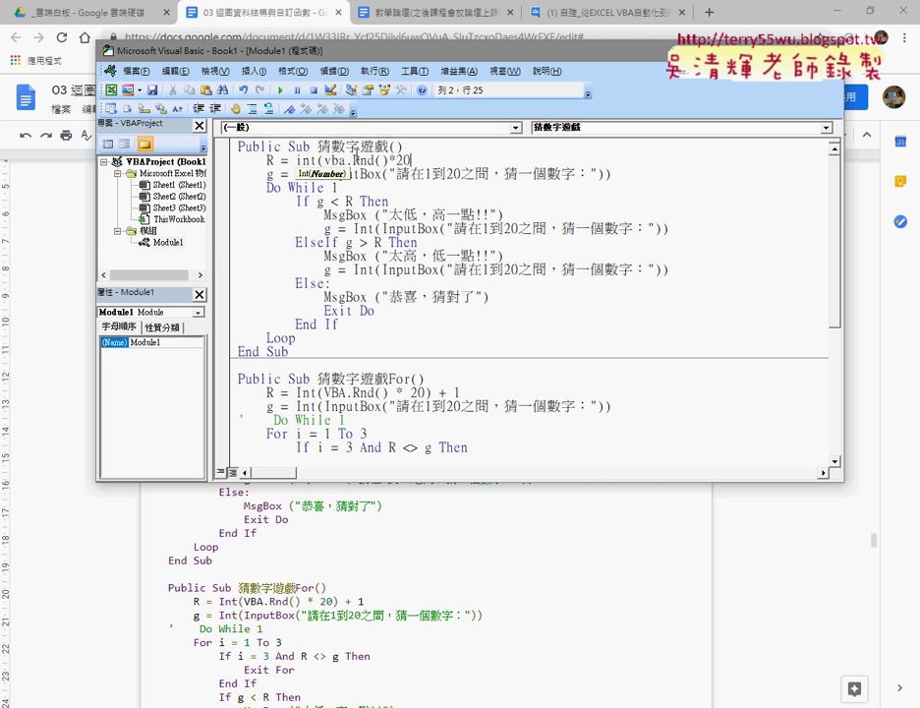
text())
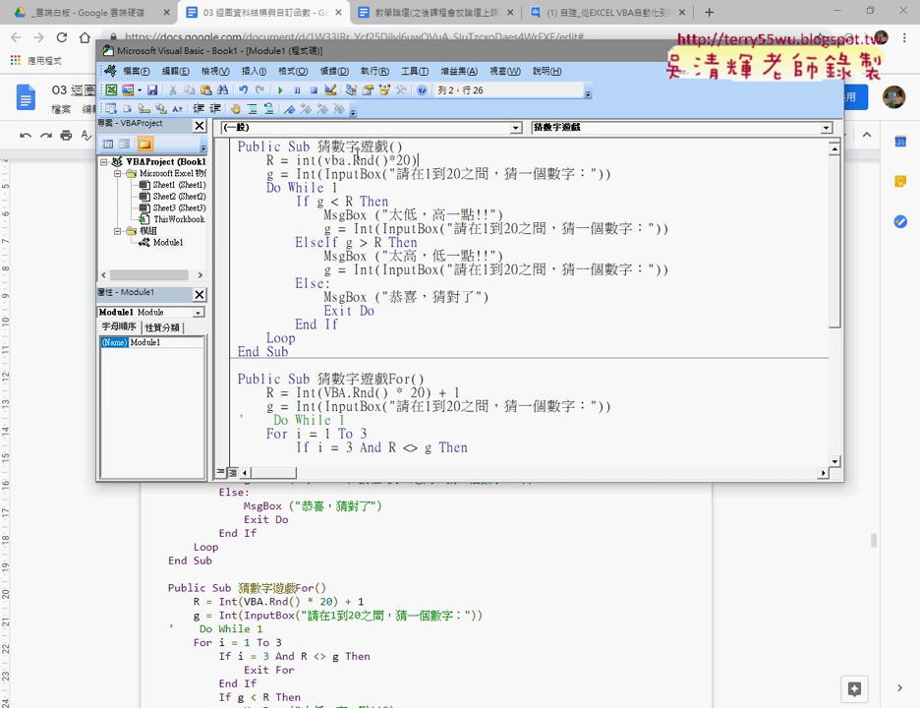
text(+1)
click(450, 174)
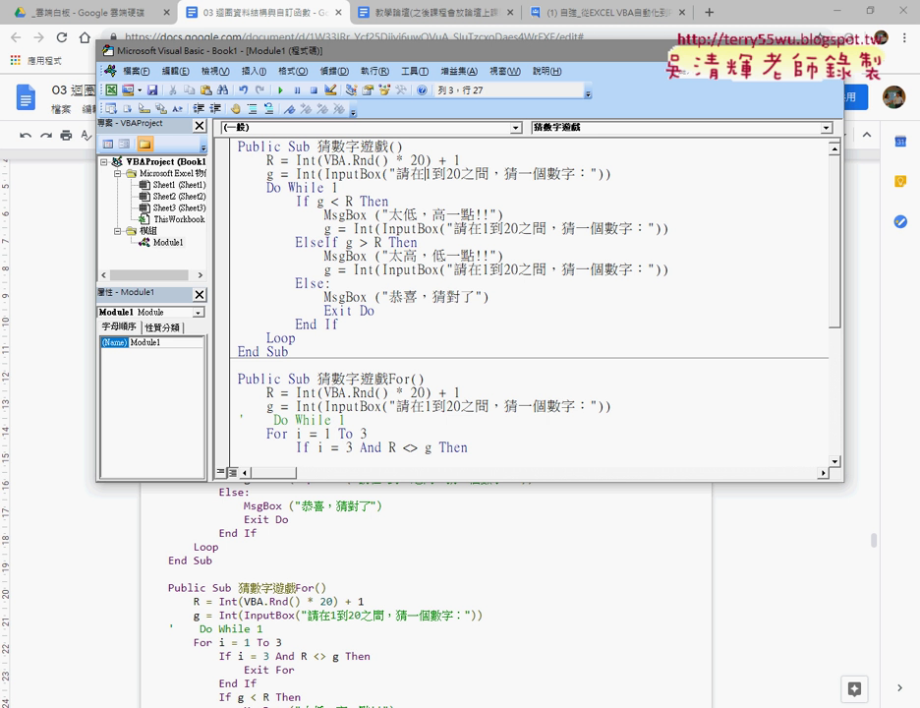
click(329, 174)
key(Down)
key(Left)
key(Left)
key(Left)
key(Left)
key(Left)
key(Left)
key(Left)
key(Left)
key(Left)
key(shift+Right)
key(shift+Right)
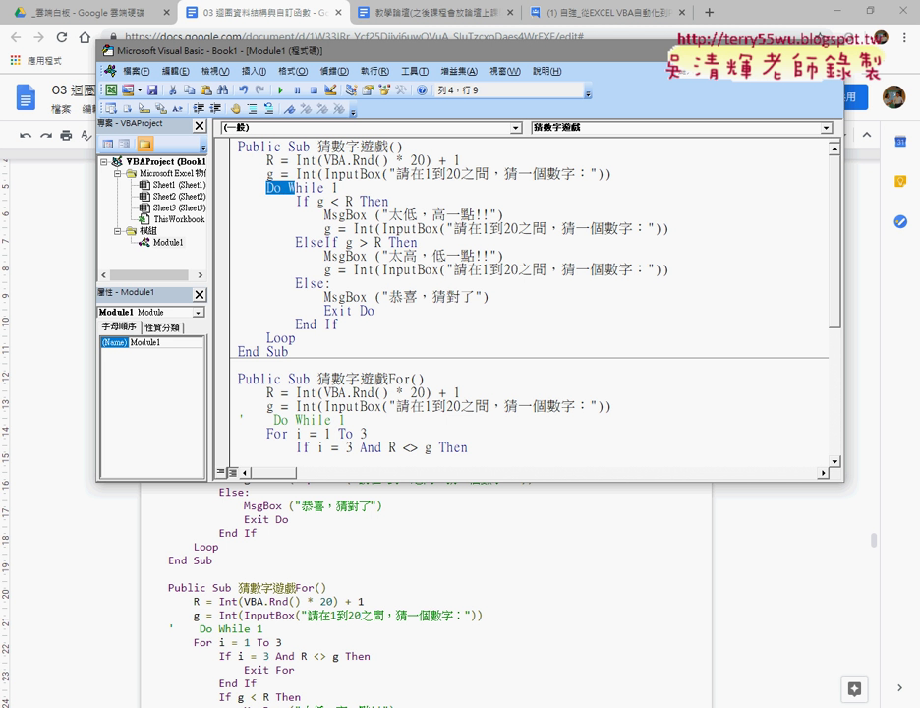
key(shift+Right)
key(shift+Right)
key(shift+Right)
key(shift+Right)
key(shift+Right)
key(shift+Right)
key(shift+Right)
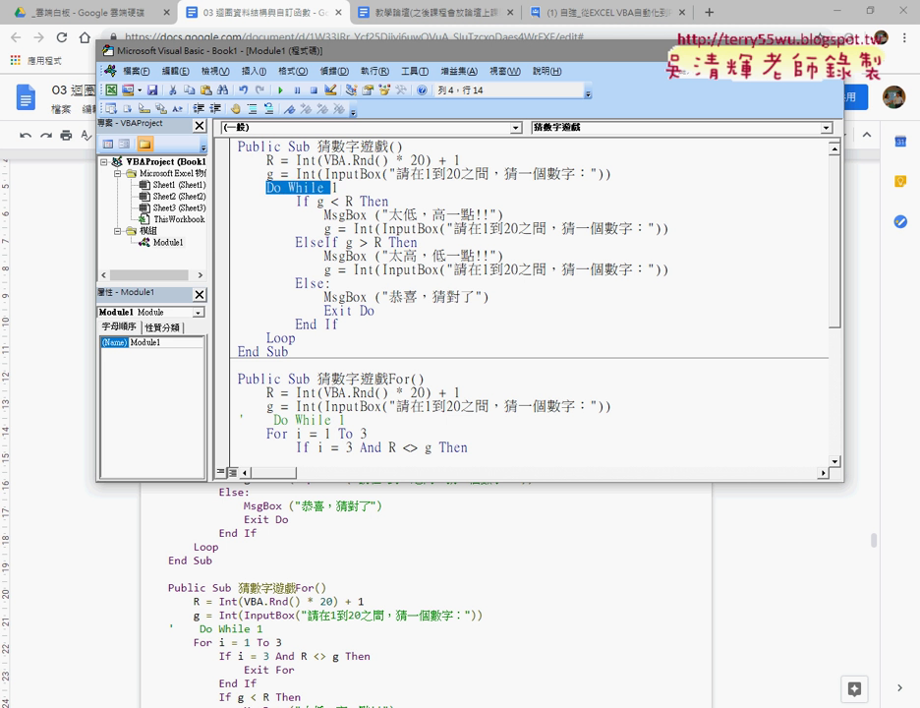
key(shift+Left)
key(Right)
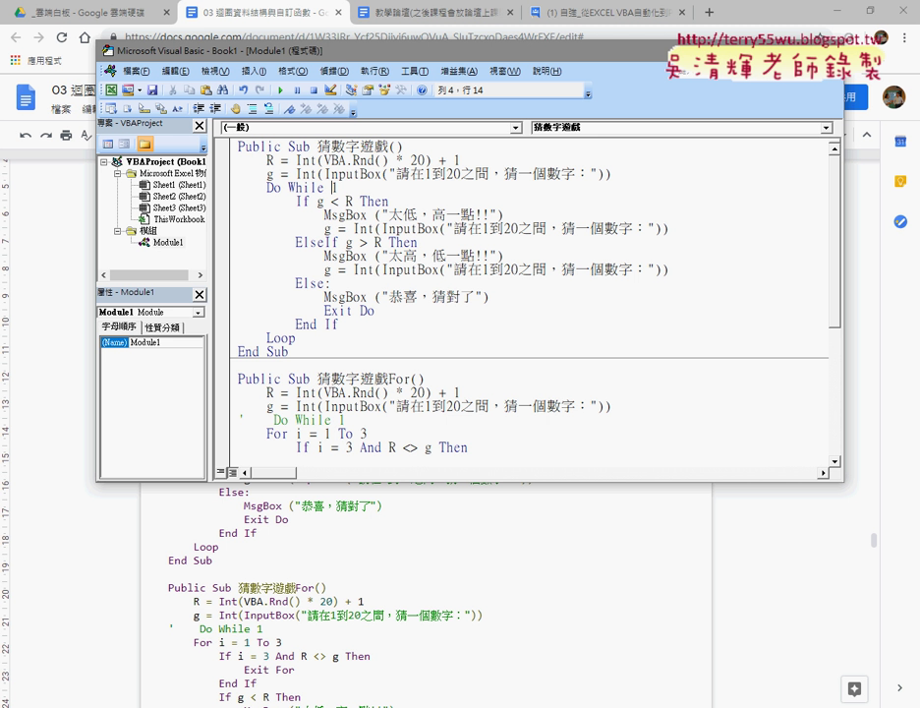
key(shift+Right)
drag(375, 311, 325, 311)
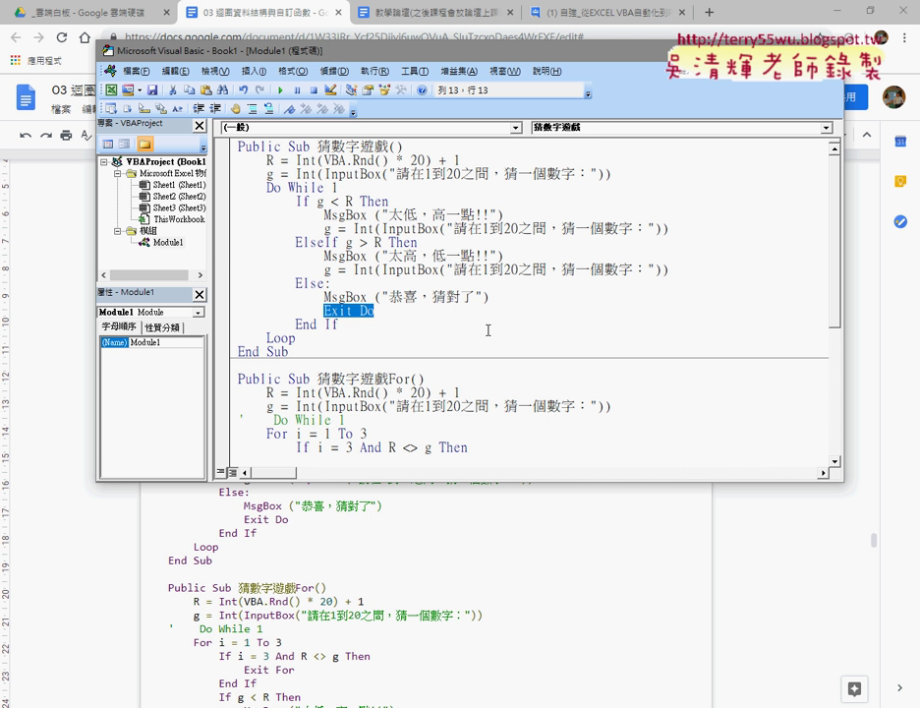
click(302, 203)
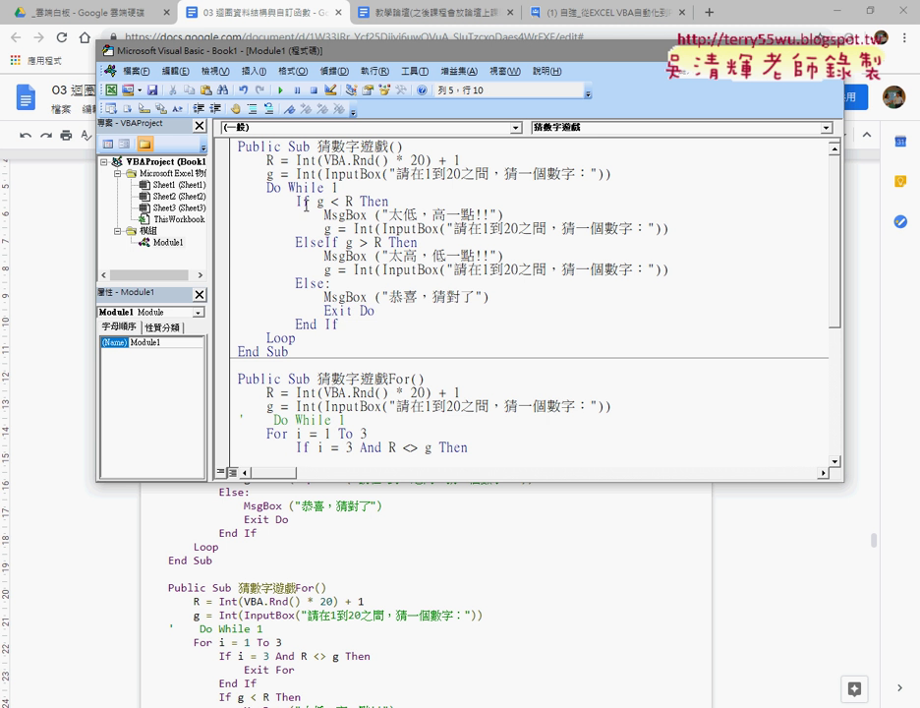
drag(315, 202, 351, 202)
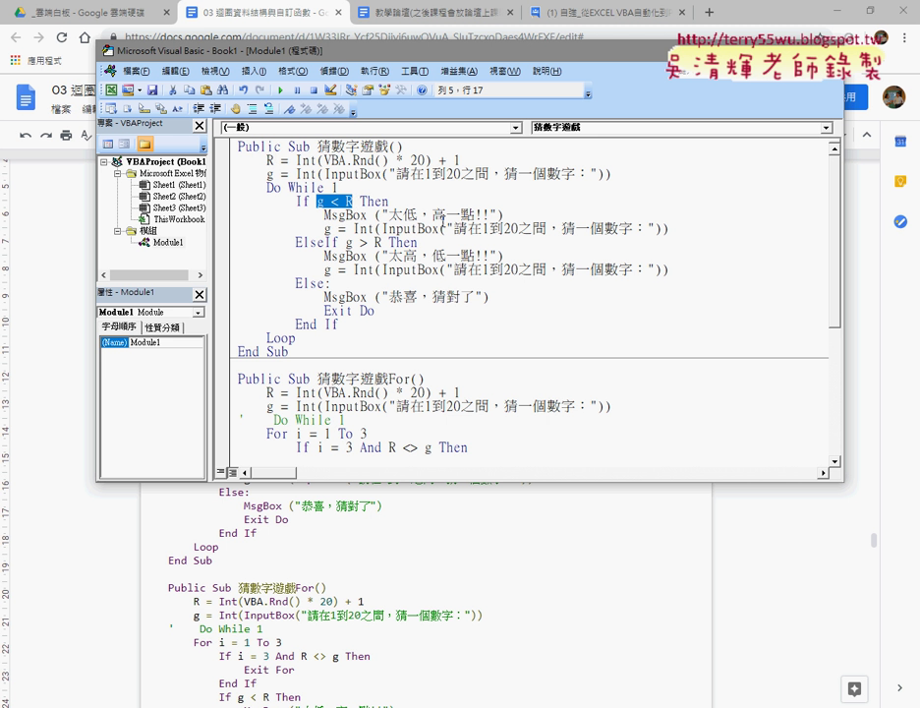
click(351, 215)
click(421, 228)
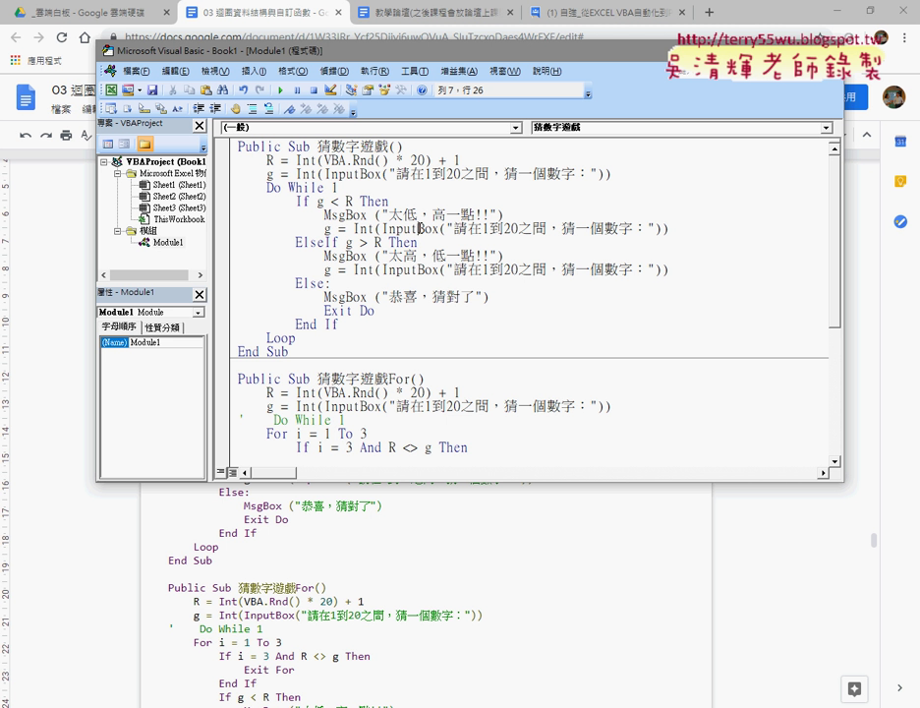
click(393, 254)
key(Up)
key(Up)
key(Down)
key(Down)
key(Down)
drag(324, 297, 489, 297)
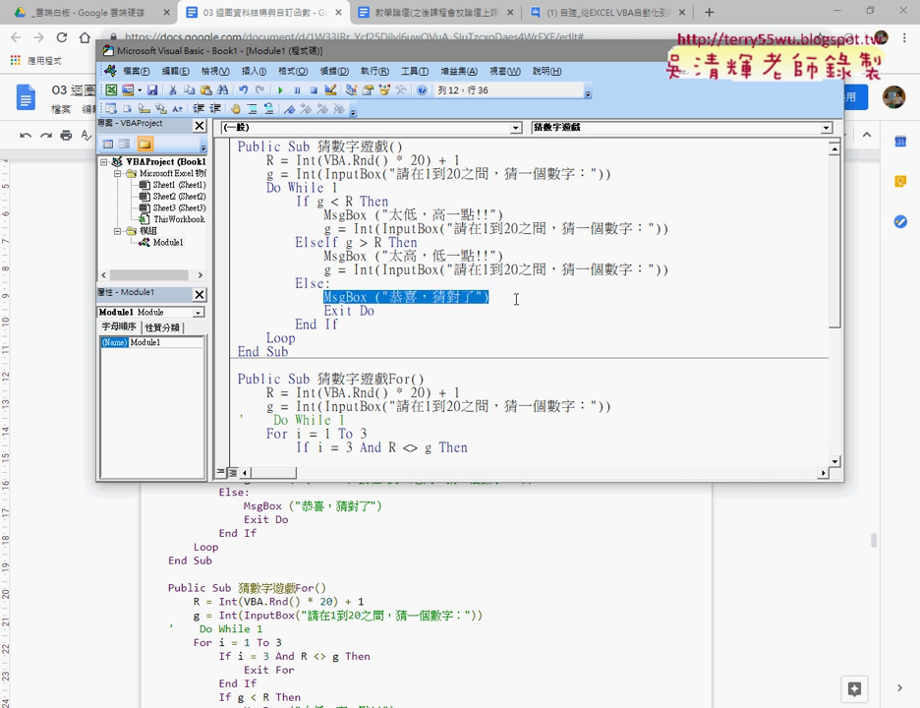
click(380, 311)
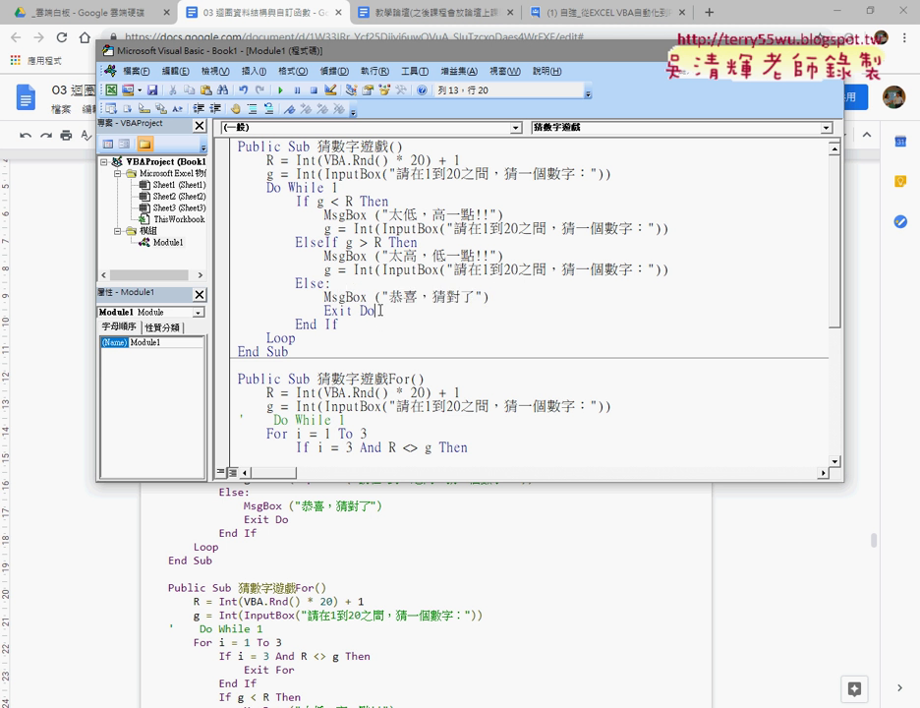
key(shift+Home)
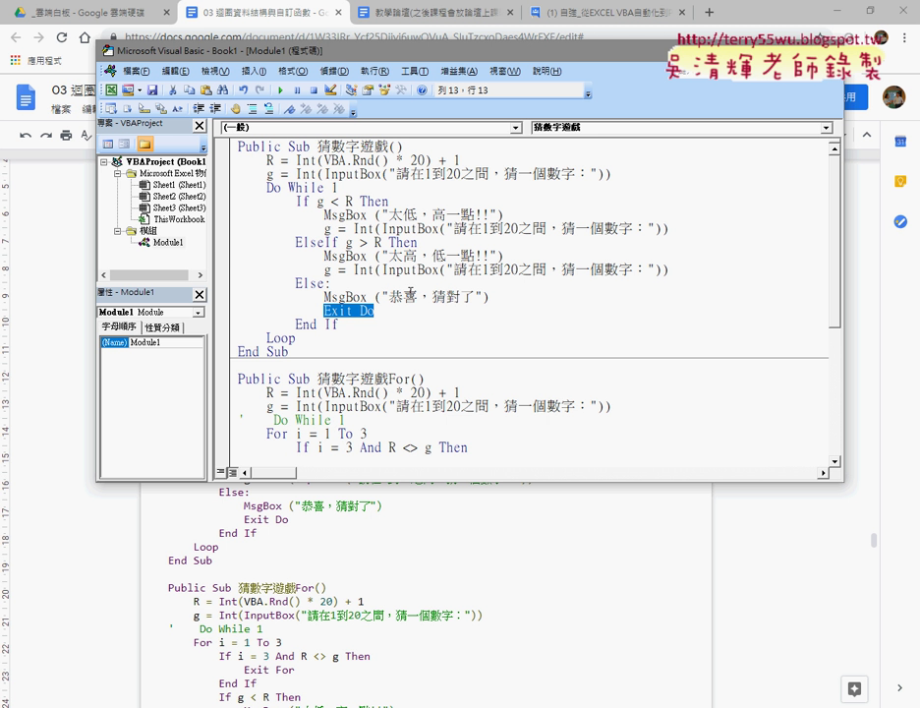
Enlarge the code window and highlight For i = 1 To 3, the If i = 3 test and Exit For.
scroll(411, 295, down, 1)
scroll(411, 349, down, 3)
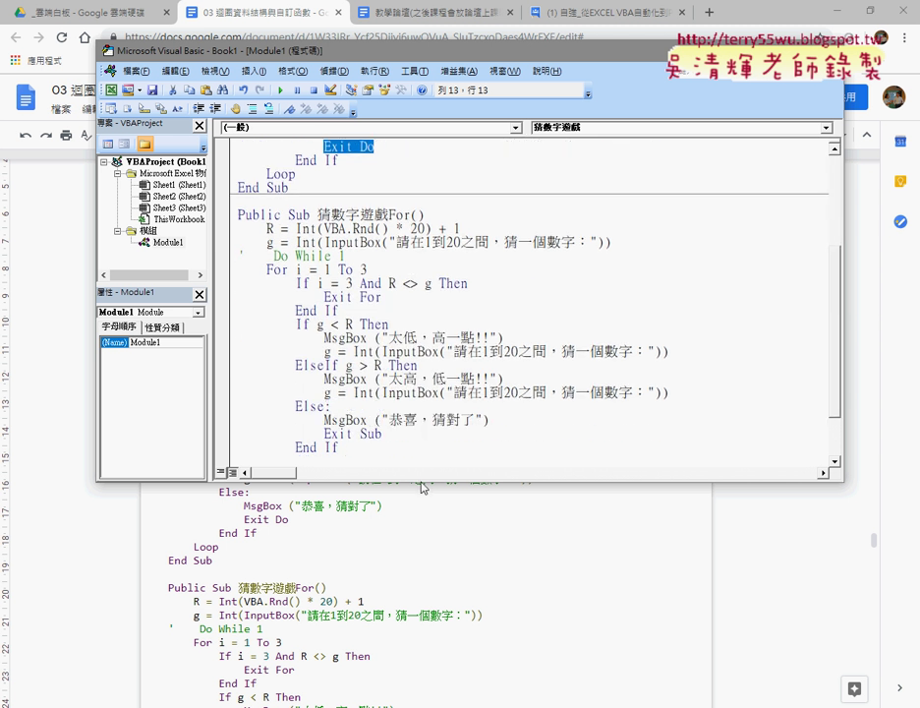
drag(423, 482, 421, 562)
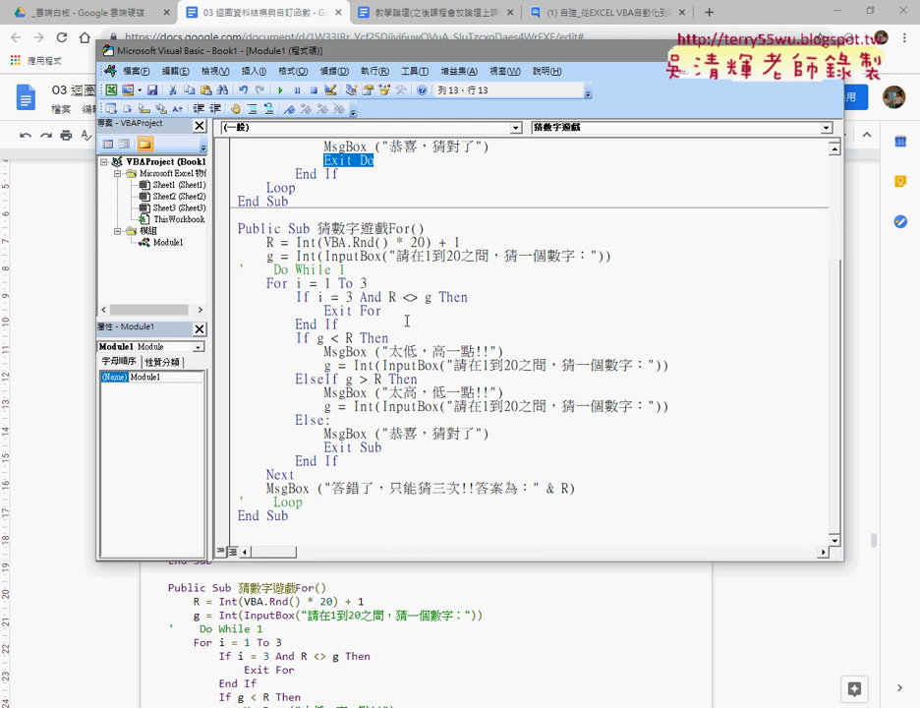
drag(368, 283, 222, 284)
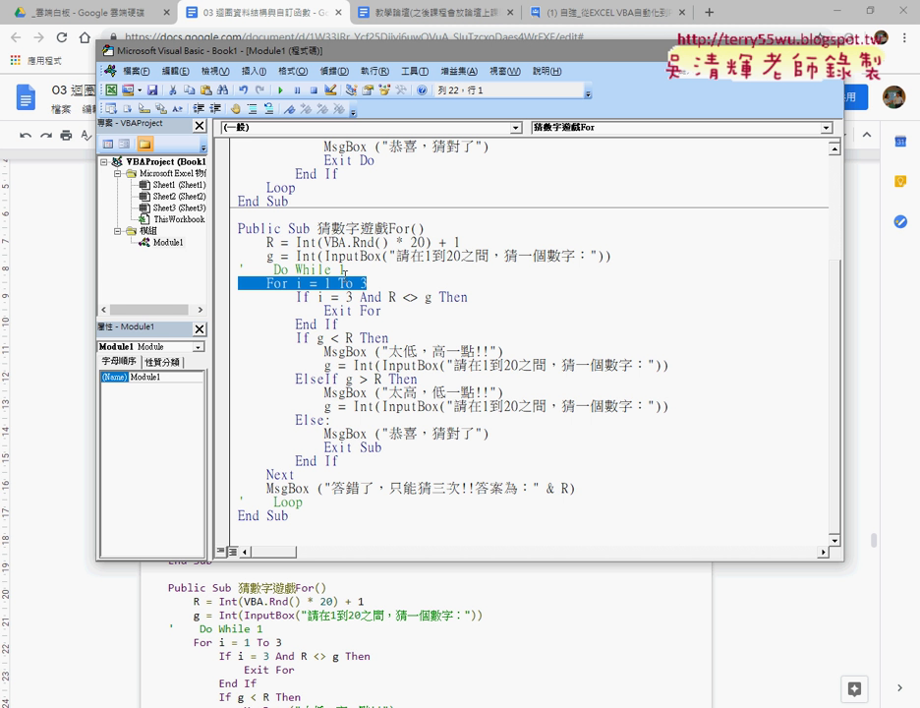
drag(266, 284, 386, 286)
click(302, 299)
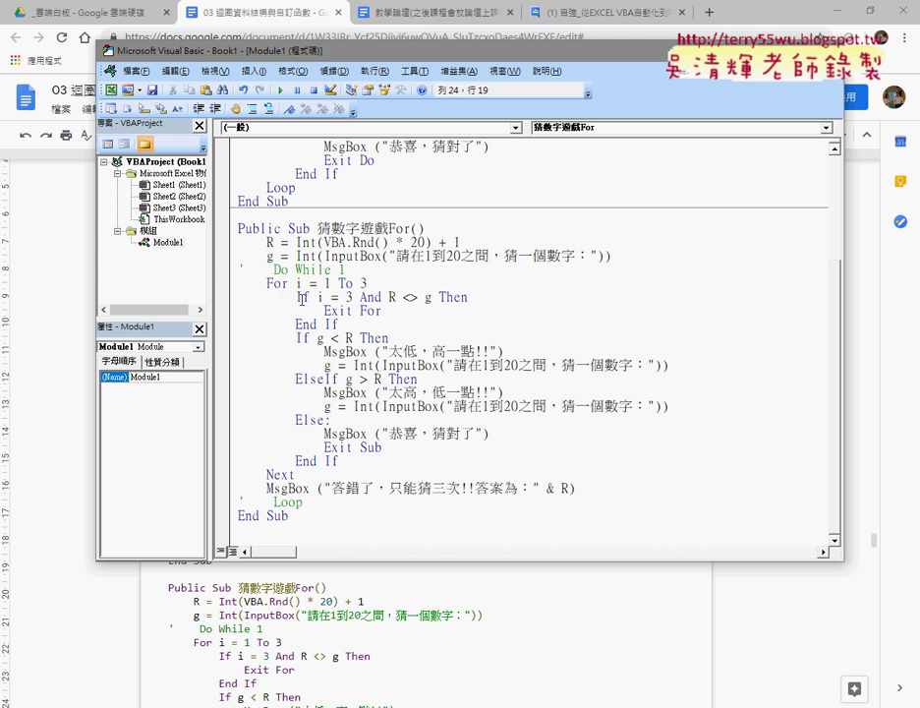
drag(296, 297, 468, 297)
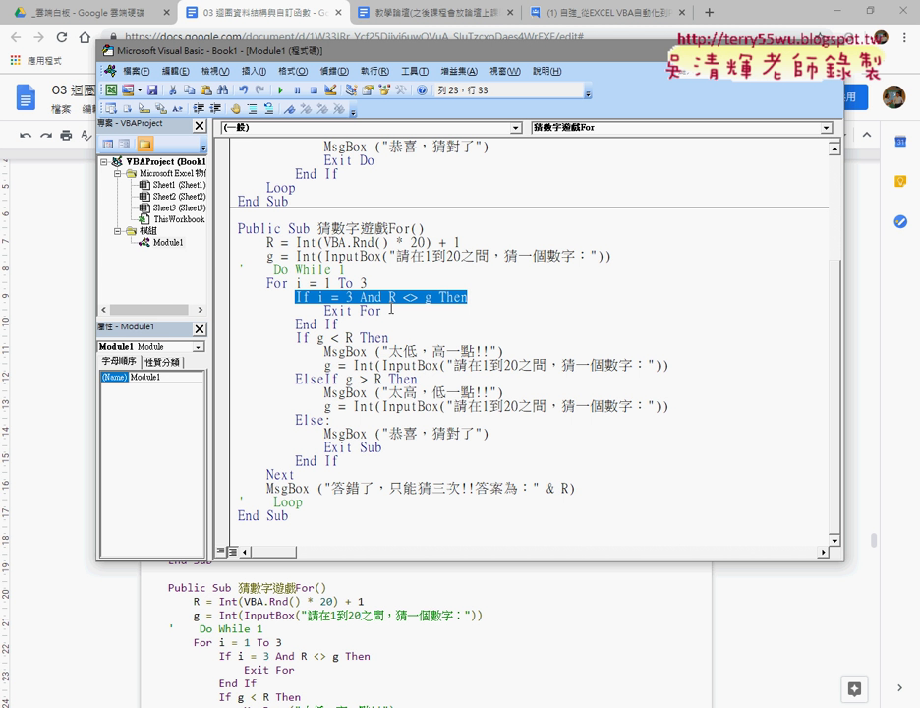
drag(382, 311, 324, 310)
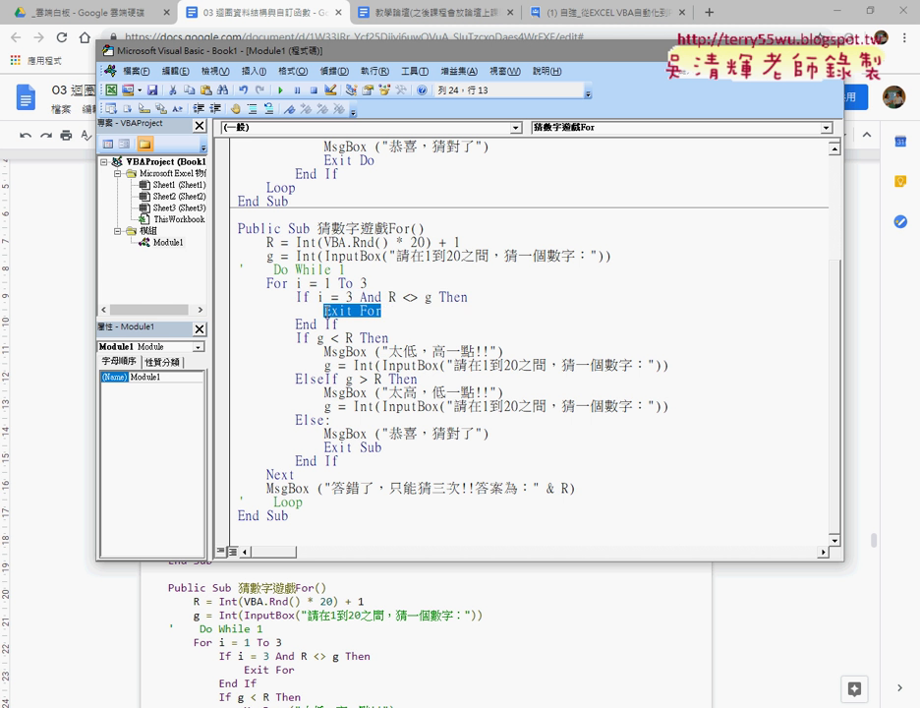
drag(266, 284, 289, 283)
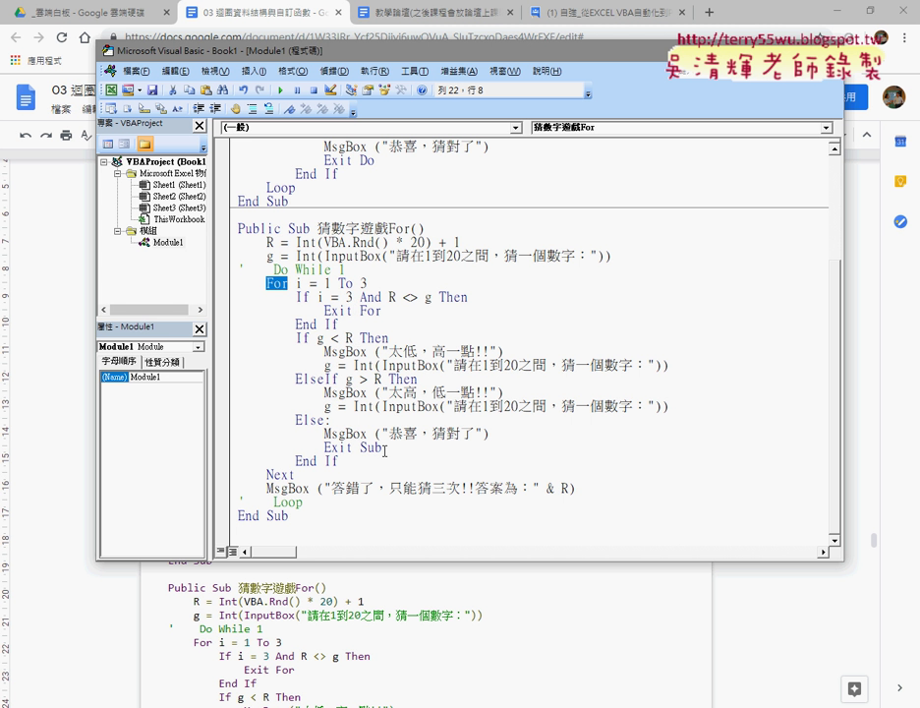
Highlight and circle Exit Sub in the Else branch, clear the marks, and return to Google Docs.
drag(382, 447, 324, 448)
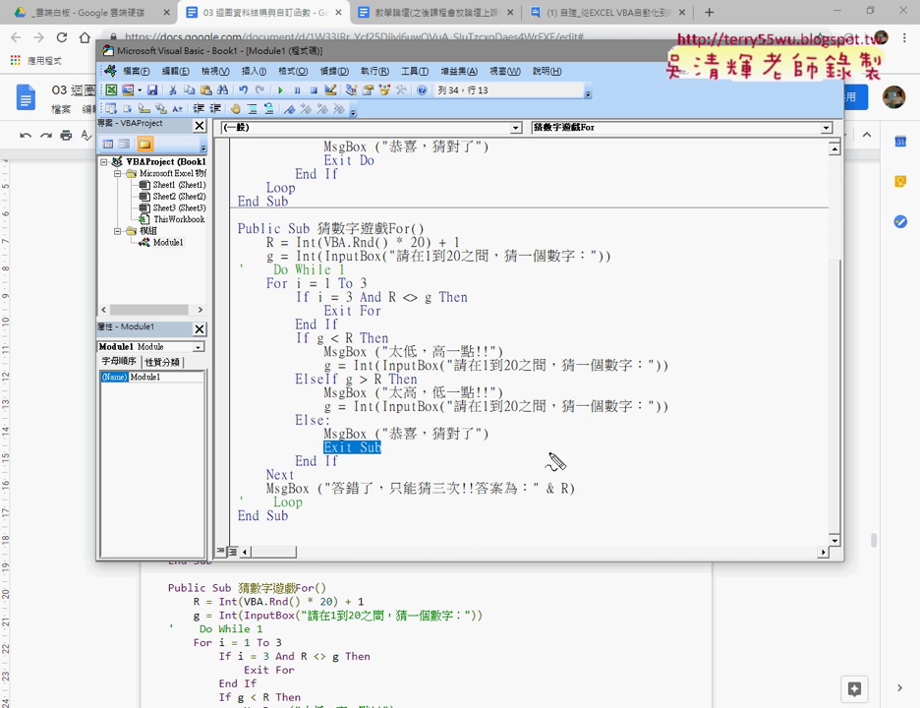
mouse_move(314, 460)
mouse_down()
mouse_move(321, 450)
mouse_move(208, 532)
mouse_up()
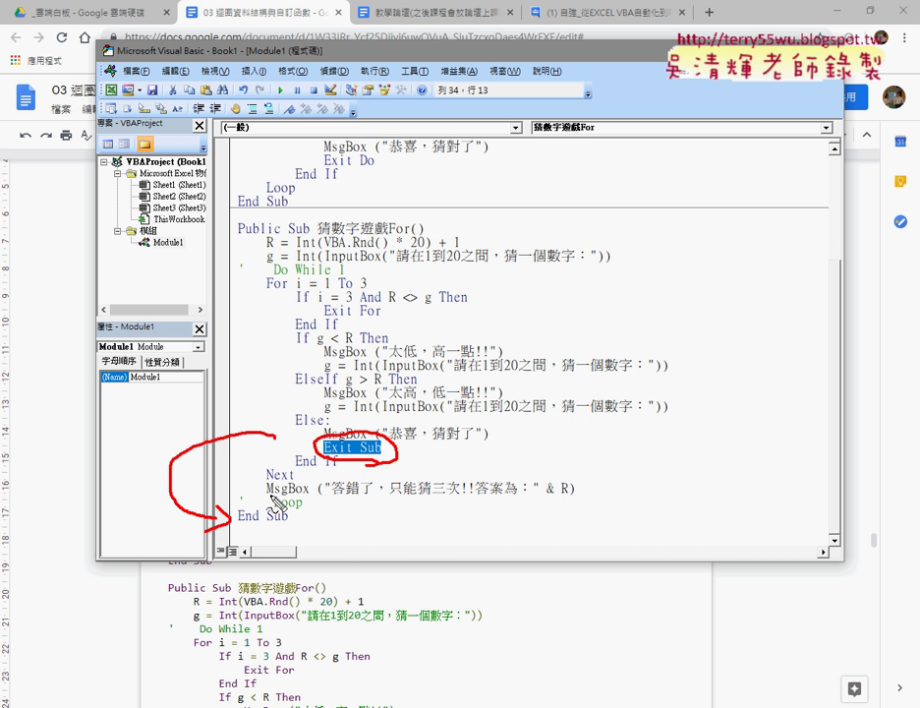
key(Escape)
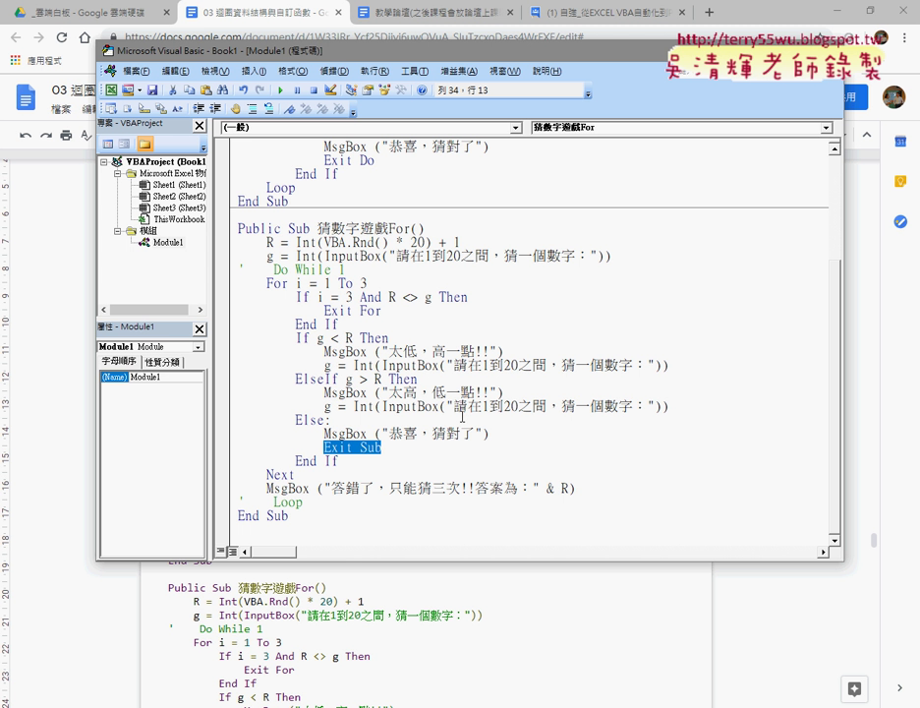
click(403, 611)
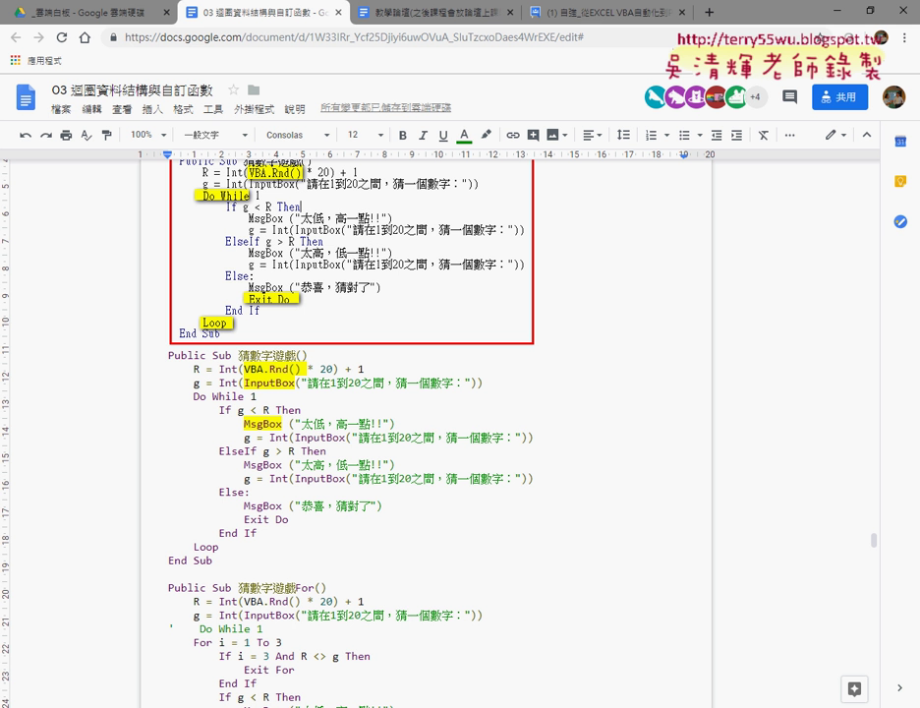
In Eclipse, open MonthCAI, enlarge the console area, and run the script.
key(alt+Tab)
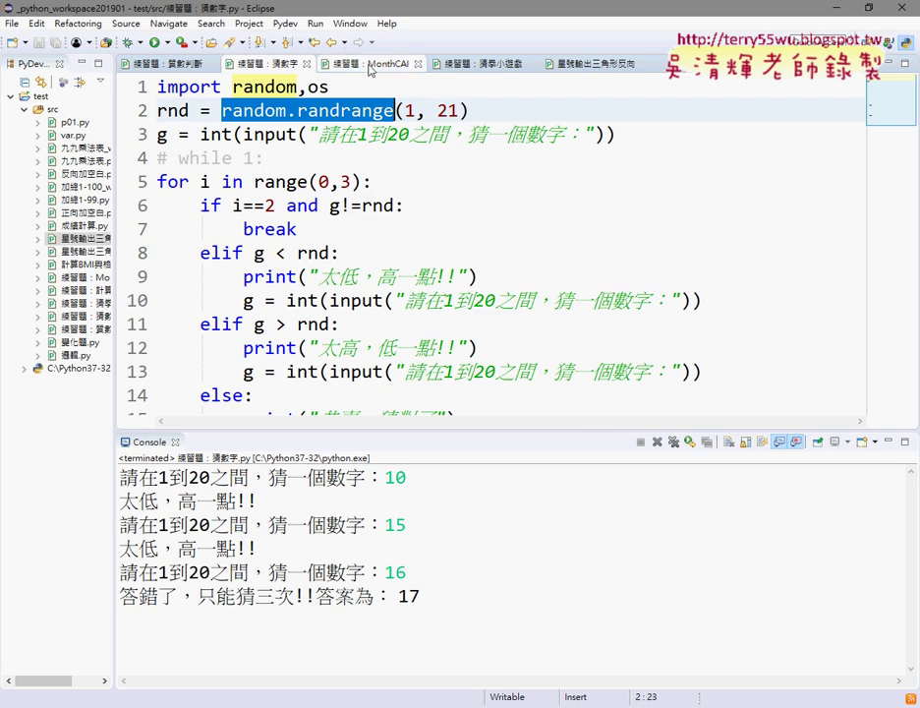
click(371, 63)
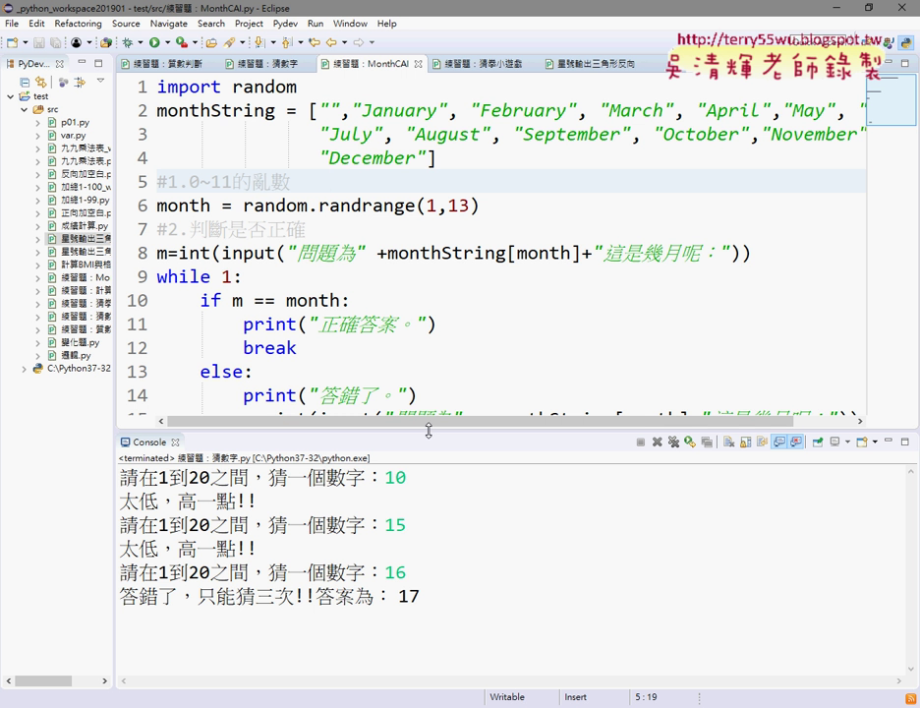
drag(428, 431, 457, 193)
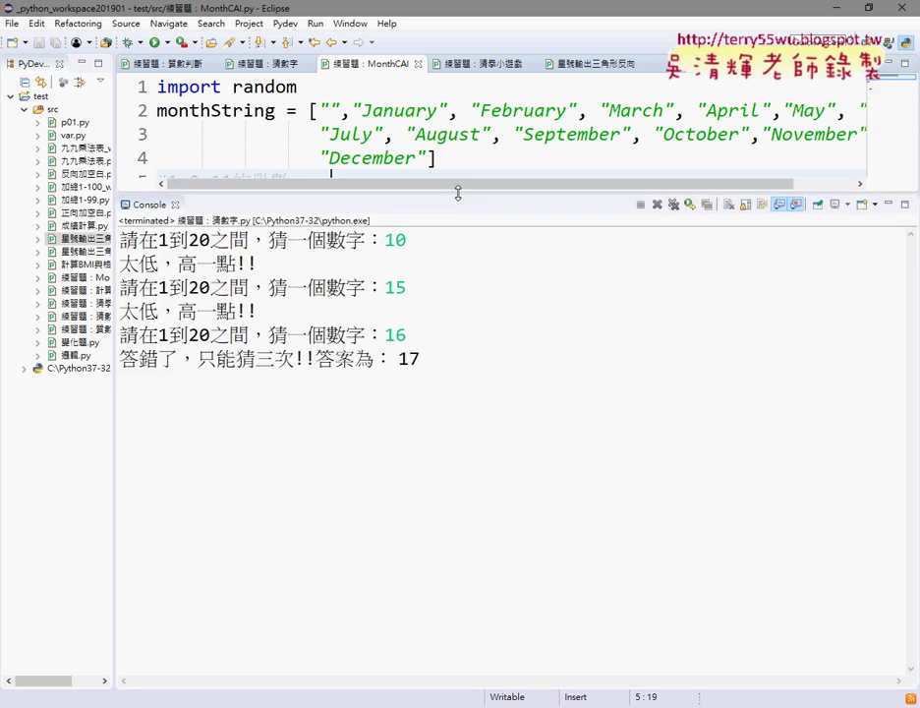
drag(437, 195, 354, 86)
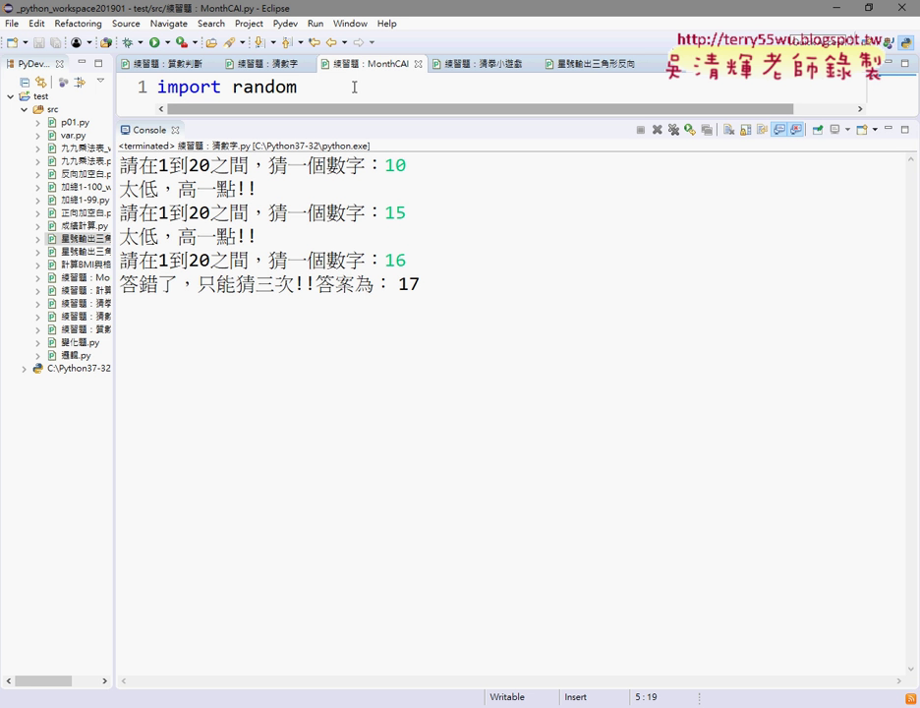
click(154, 42)
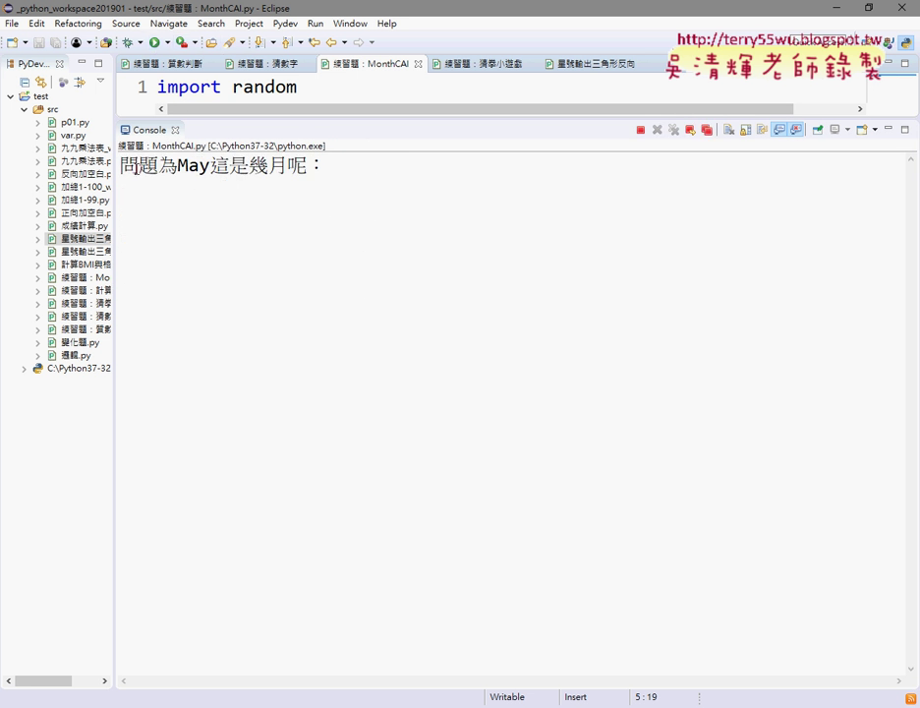
Answer the May question with 3 (wrong), then with 5 (correct).
double_click(192, 165)
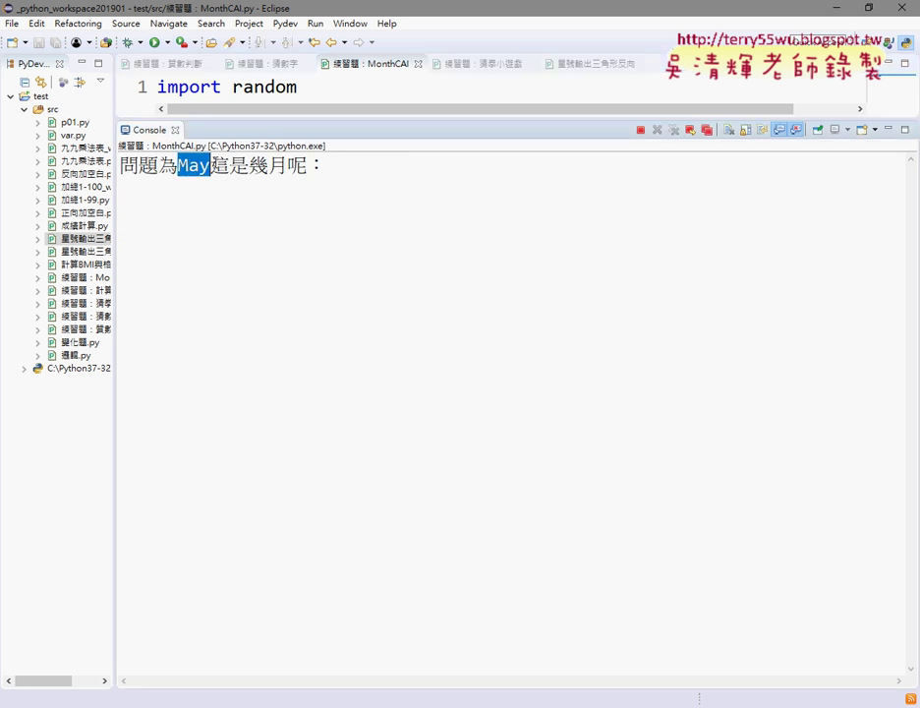
click(334, 166)
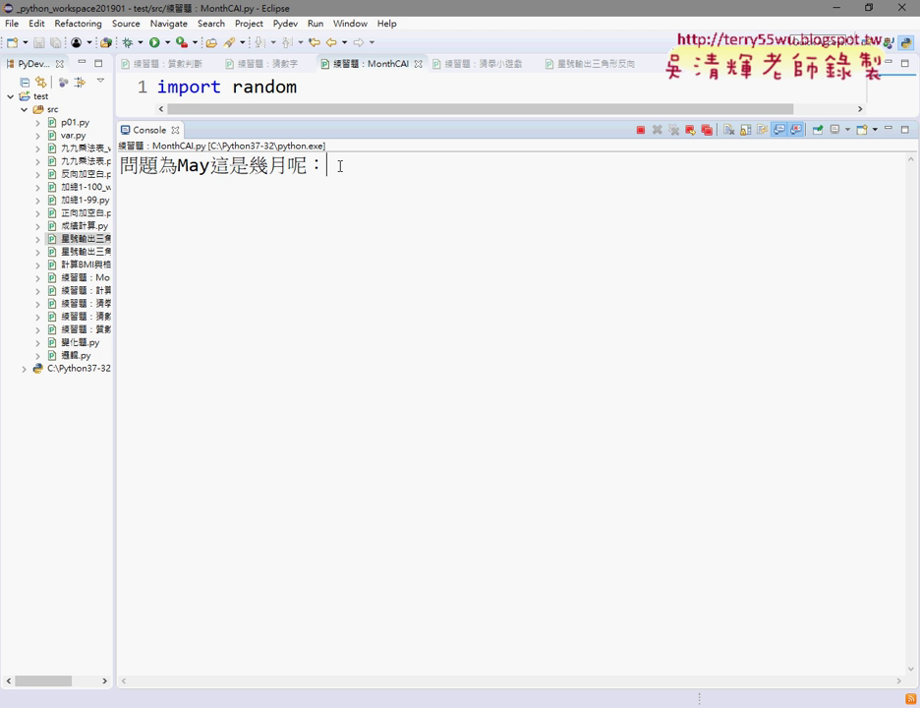
text(3)
key(Return)
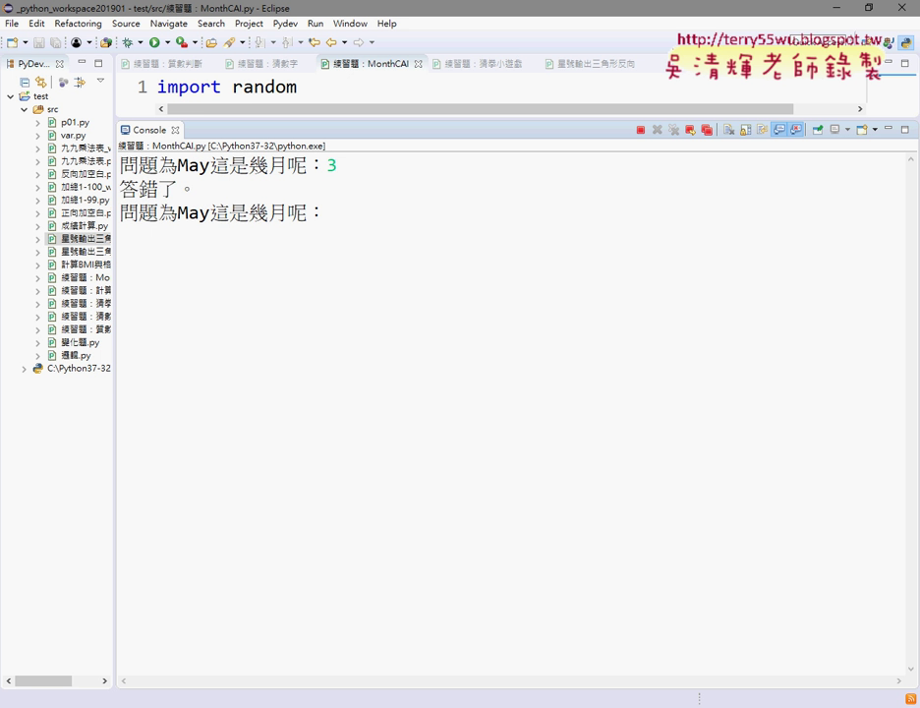
click(365, 213)
text(5)
key(Return)
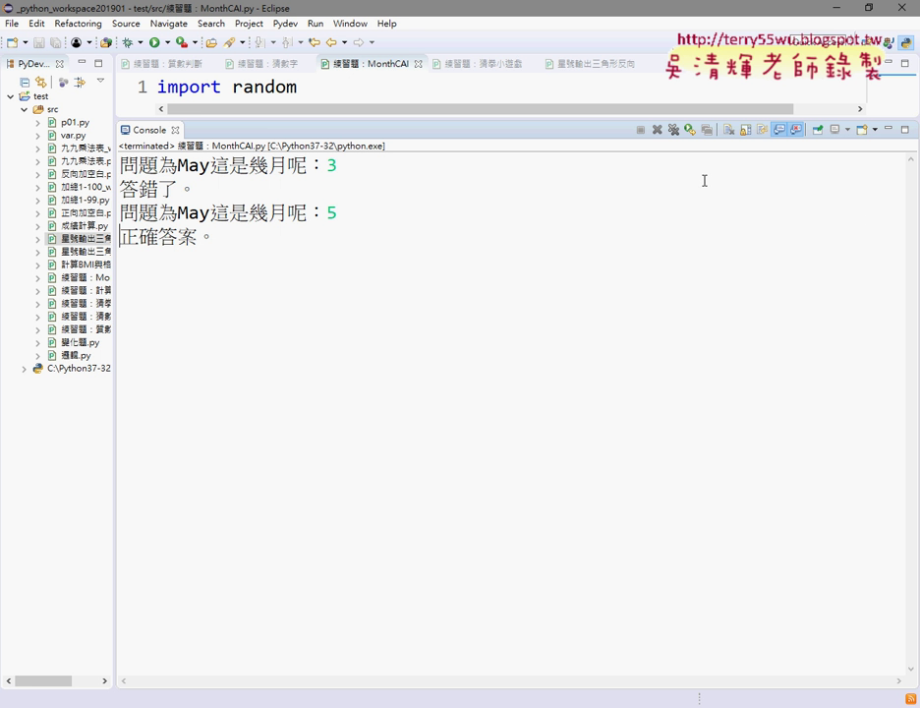
click(291, 87)
Reveal the monthString month list, select January, then bring Excel Book1 to the front.
drag(297, 87, 233, 87)
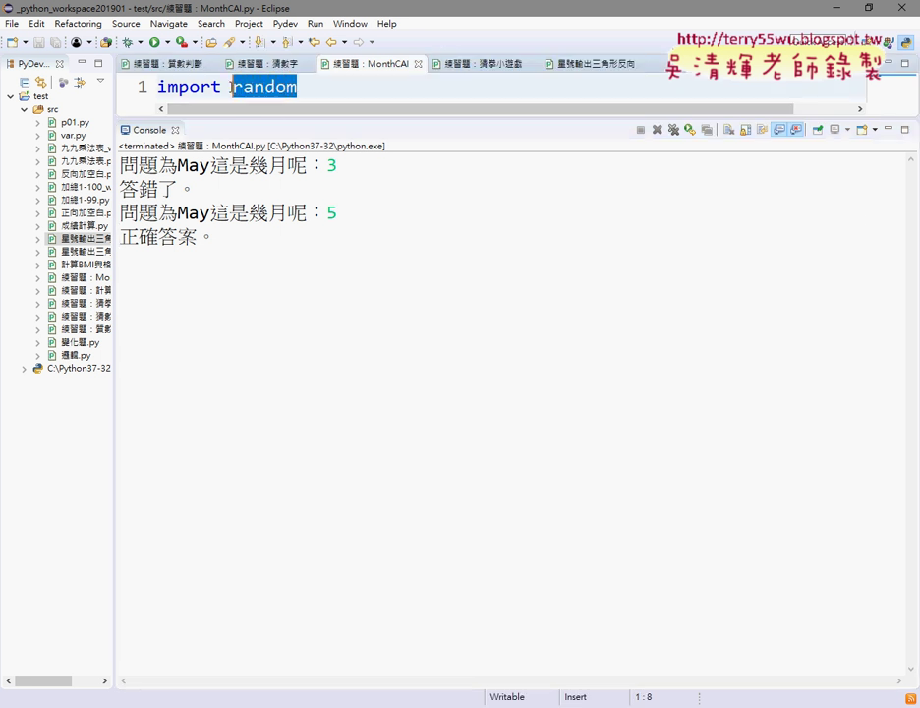
drag(316, 117, 332, 187)
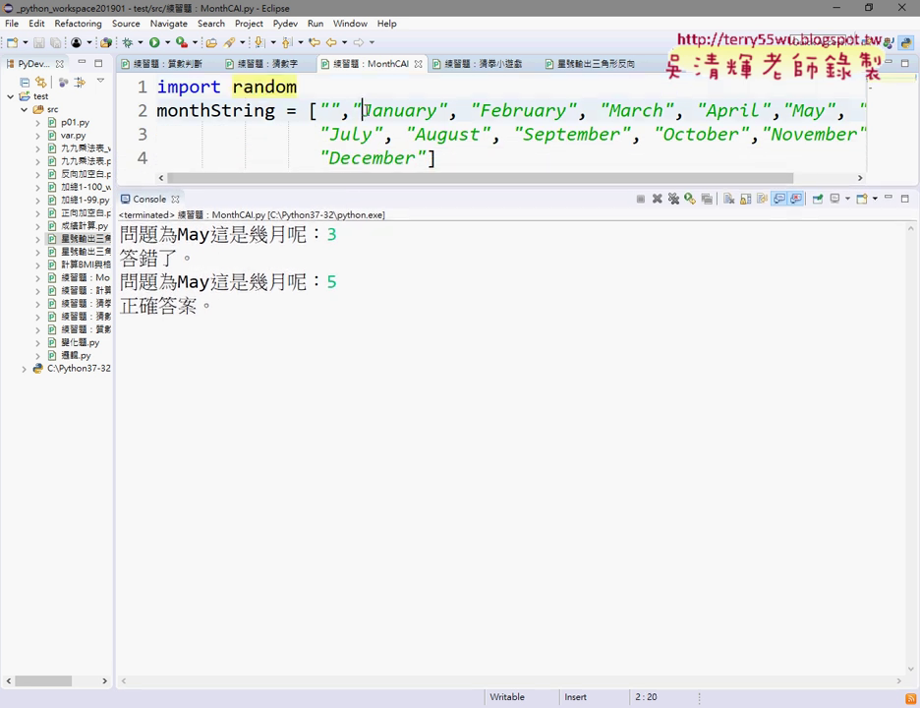
drag(360, 111, 438, 111)
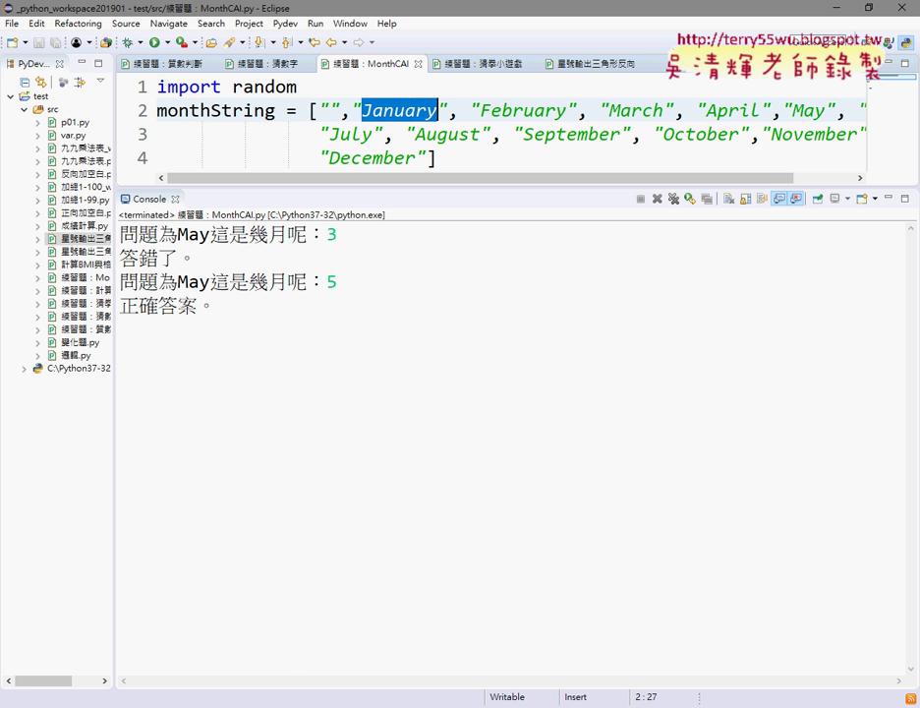
mouse_move(187, 699)
click(194, 653)
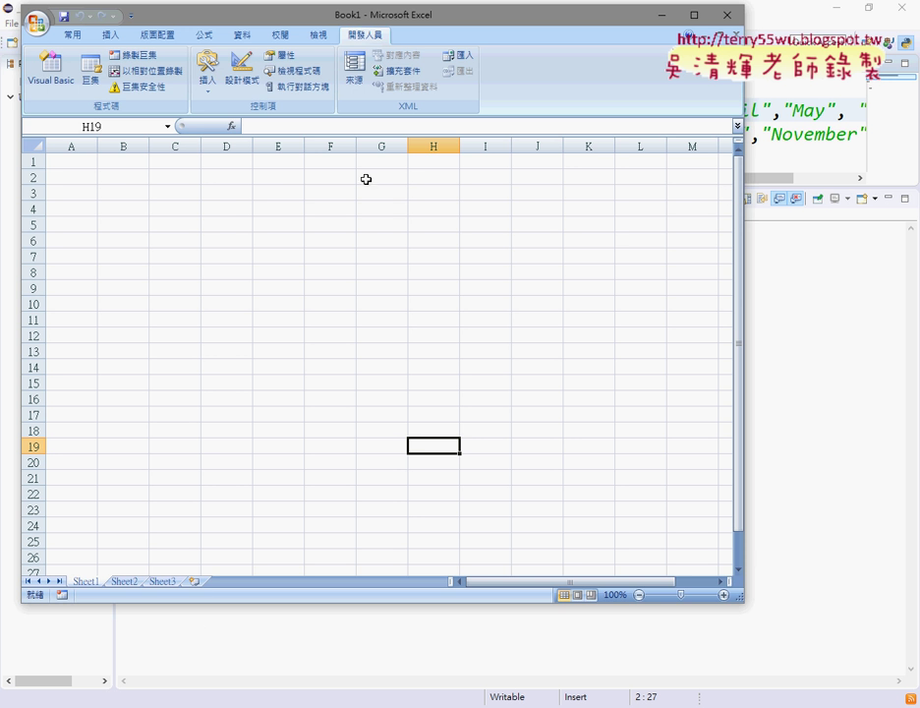
Copy 'January' from the Eclipse month list and paste it into cell A1.
click(809, 108)
drag(361, 110, 438, 110)
key(ctrl+c)
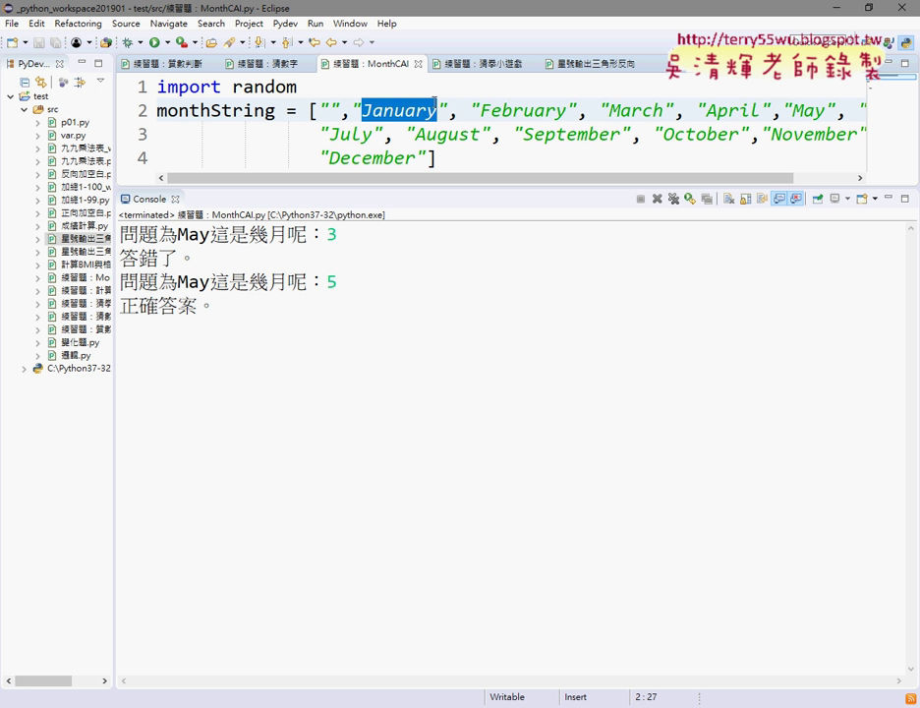
click(844, 14)
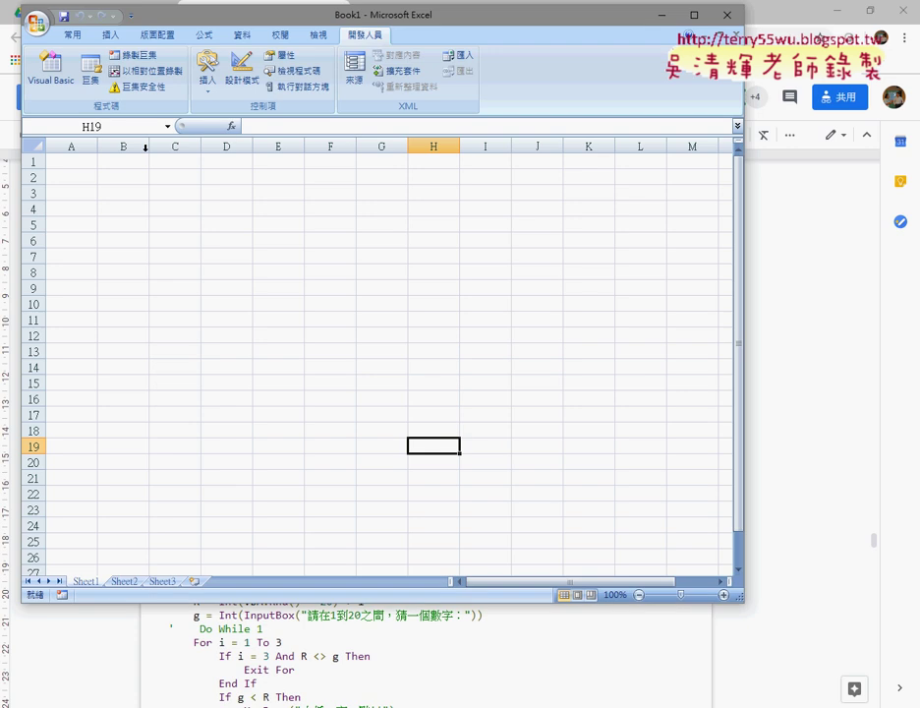
click(82, 163)
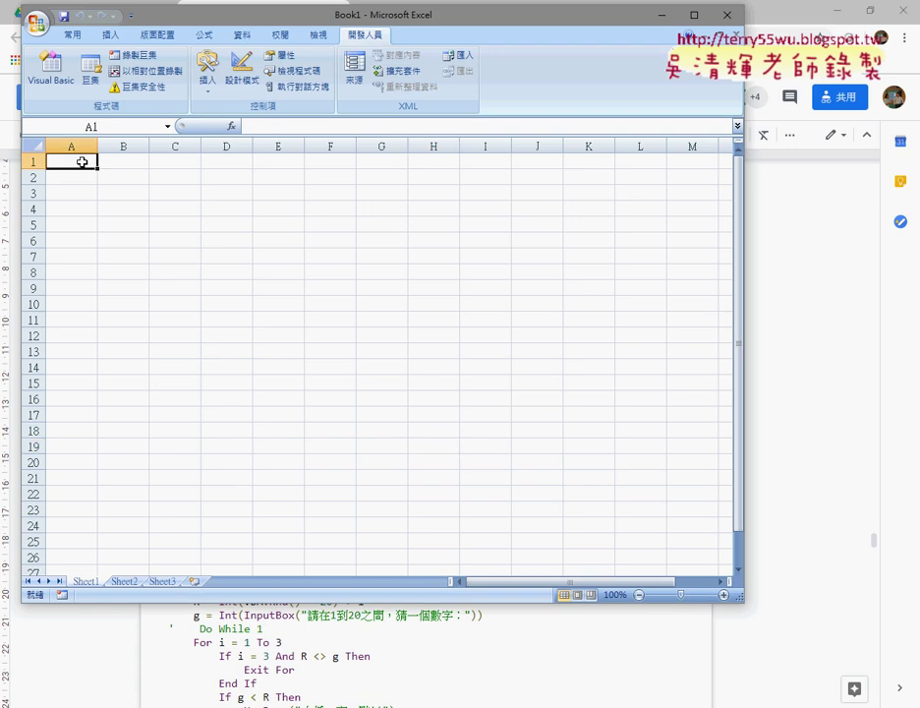
key(ctrl+v)
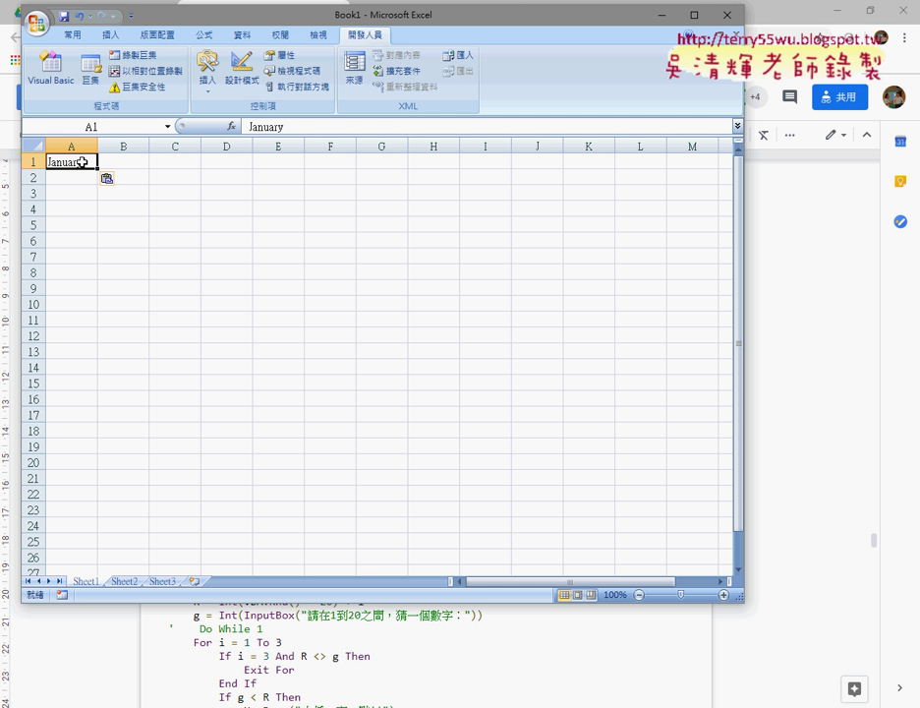
Autofill A1 down to A12 so column A lists January through December.
click(183, 242)
click(71, 162)
drag(97, 169, 100, 343)
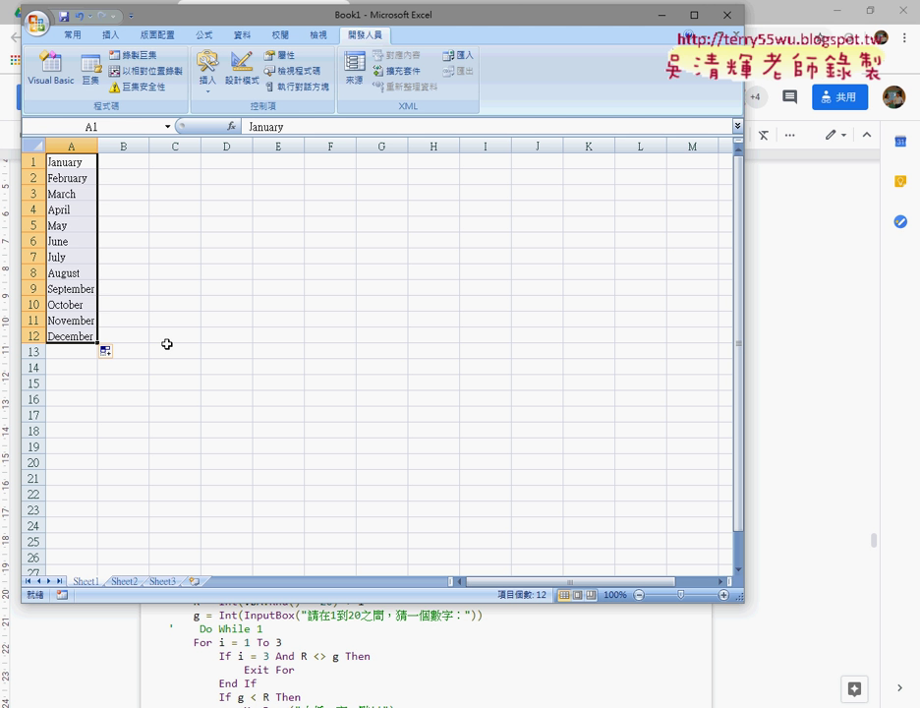
Return to the Visual Basic Editor and scroll Module1 up to the Do While 猜數字遊戲 Sub.
click(664, 16)
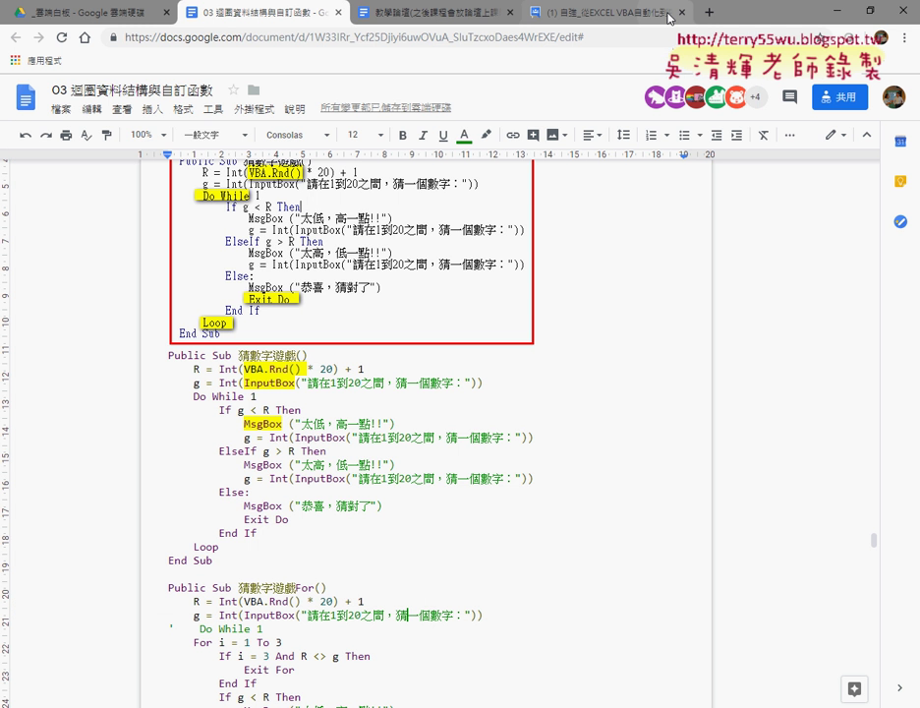
click(583, 383)
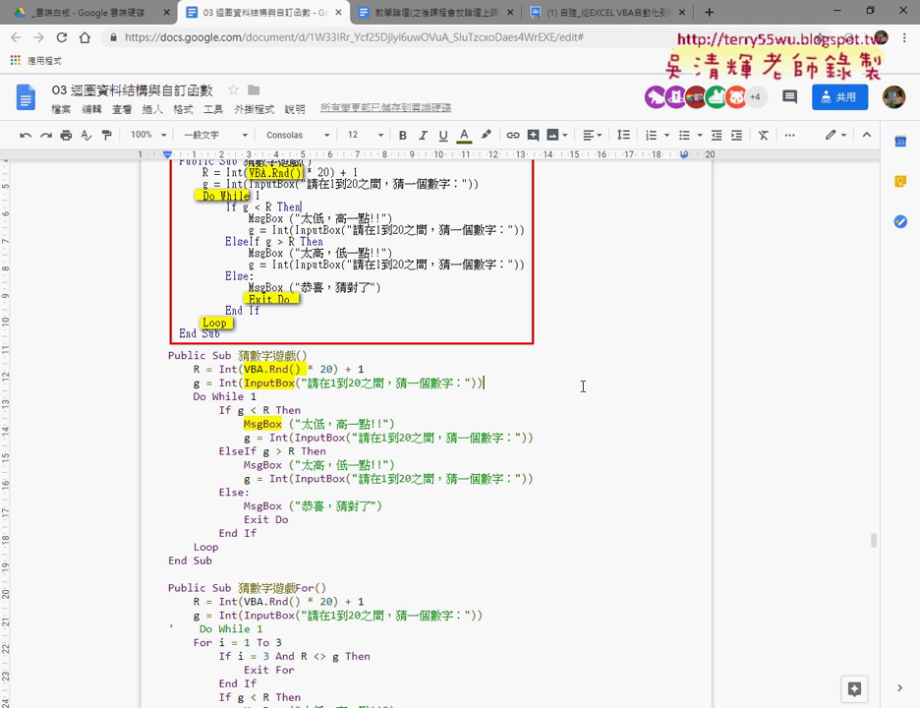
mouse_move(244, 707)
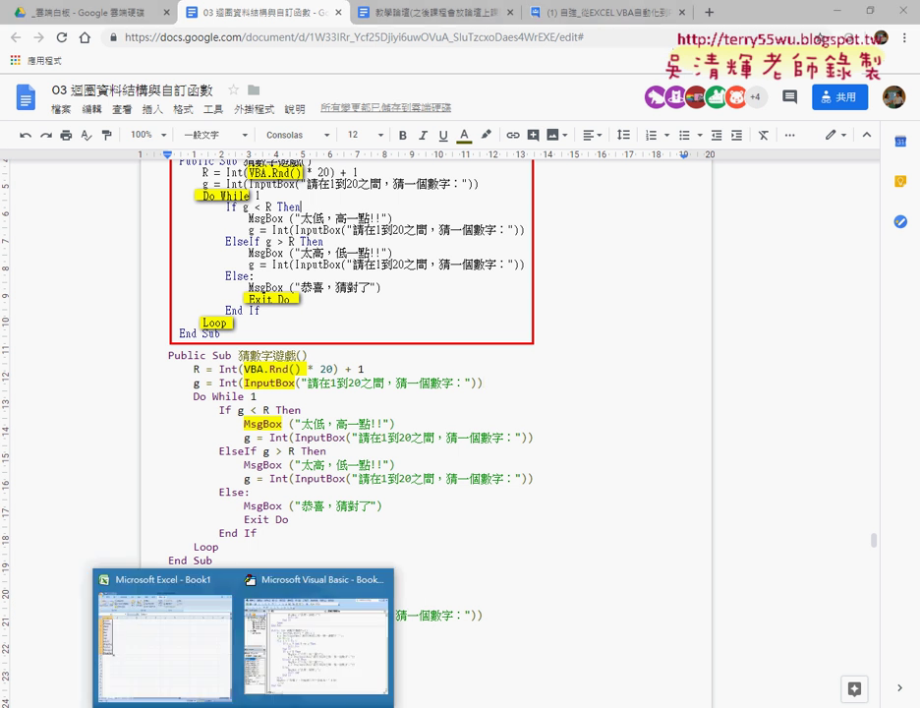
click(318, 667)
scroll(404, 398, up, 4)
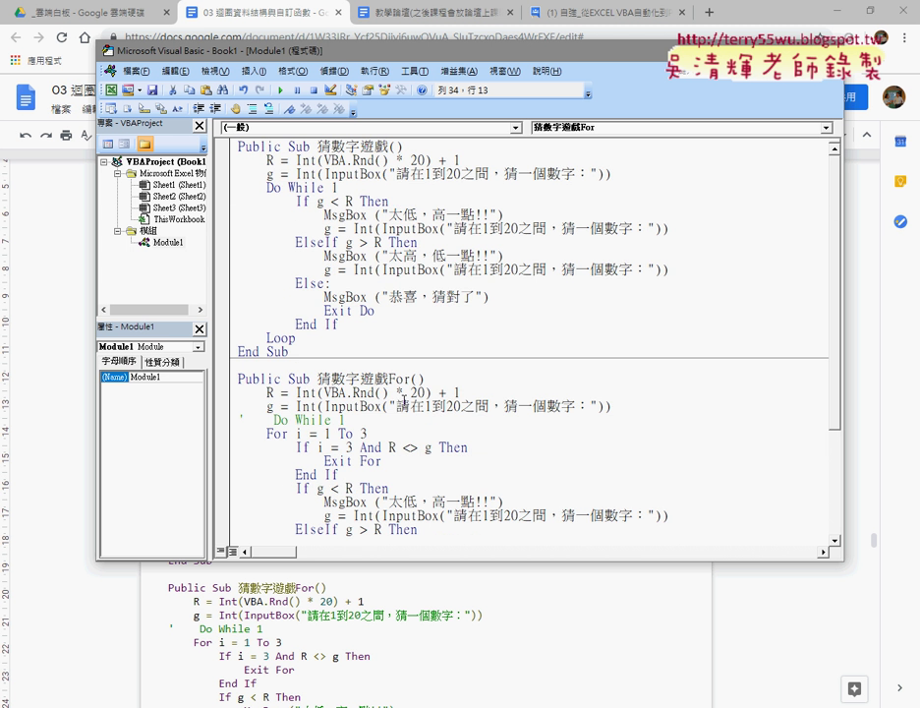